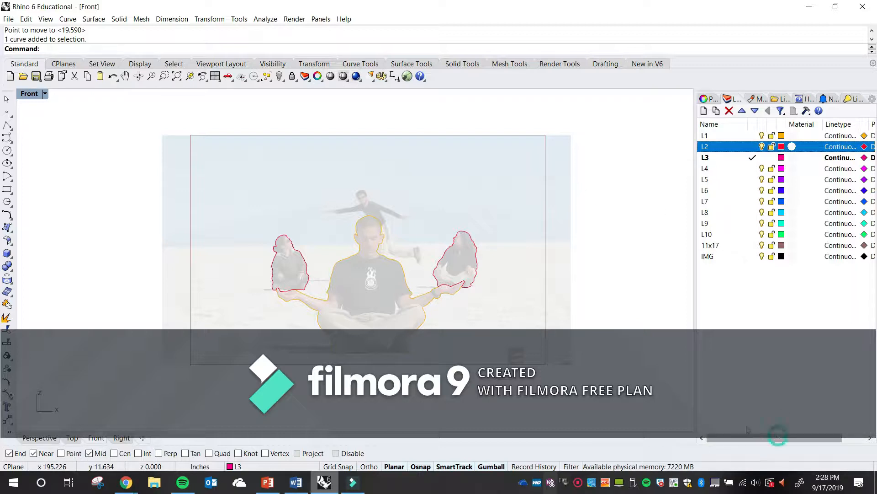
- Hide the IMG layer and inspect the traced figure outlines without the background photo
click(761, 256)
right_drag(453, 298, 369, 271)
scroll(283, 238, up, 4)
right_drag(295, 244, 364, 289)
scroll(364, 299, down, 2)
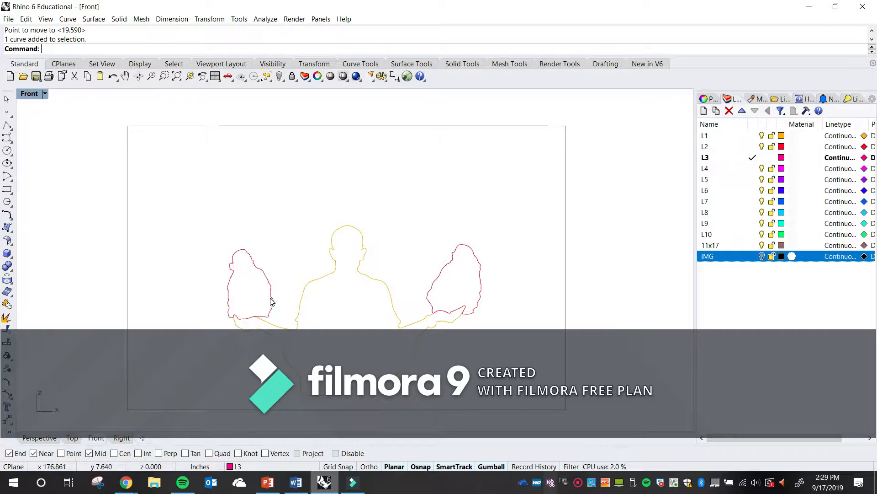
mouse_move(352, 264)
right_down()
mouse_move(347, 244)
mouse_move(366, 249)
mouse_move(354, 266)
mouse_move(360, 251)
right_up()
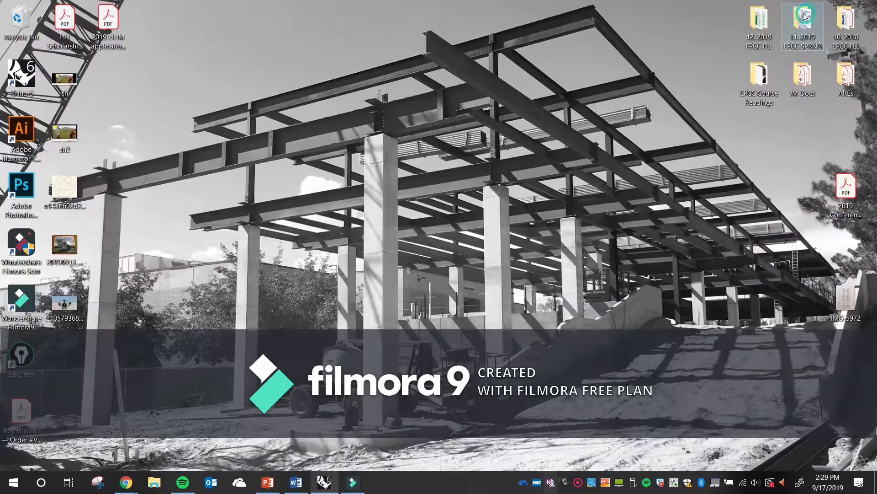
- Minimize the finished model and launch a new Rhino 6 session in a maximized window
click(809, 6)
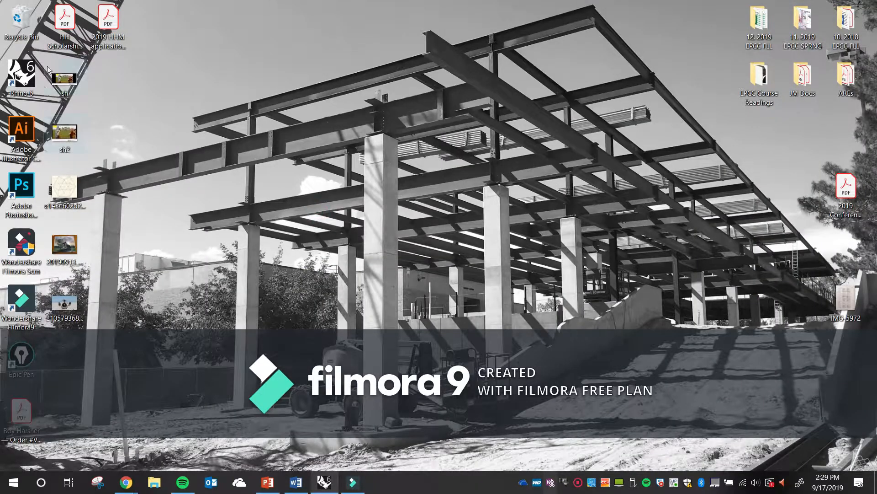
double_click(21, 74)
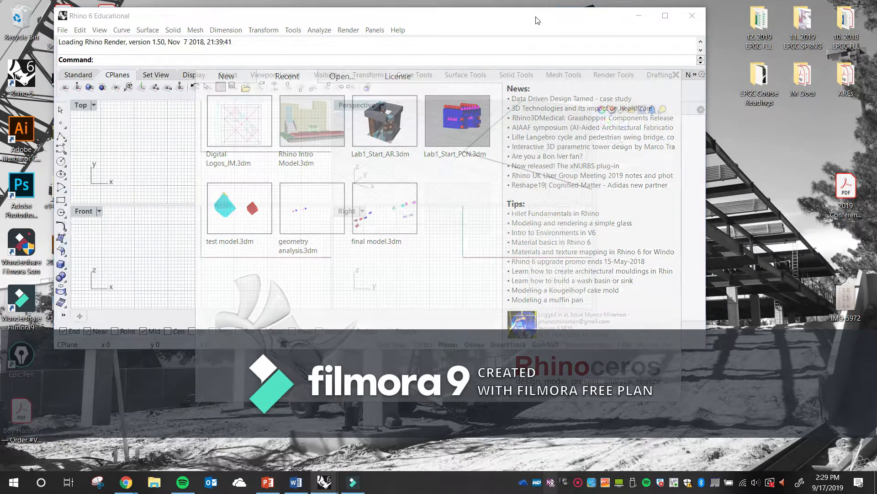
click(535, 16)
double_click(536, 16)
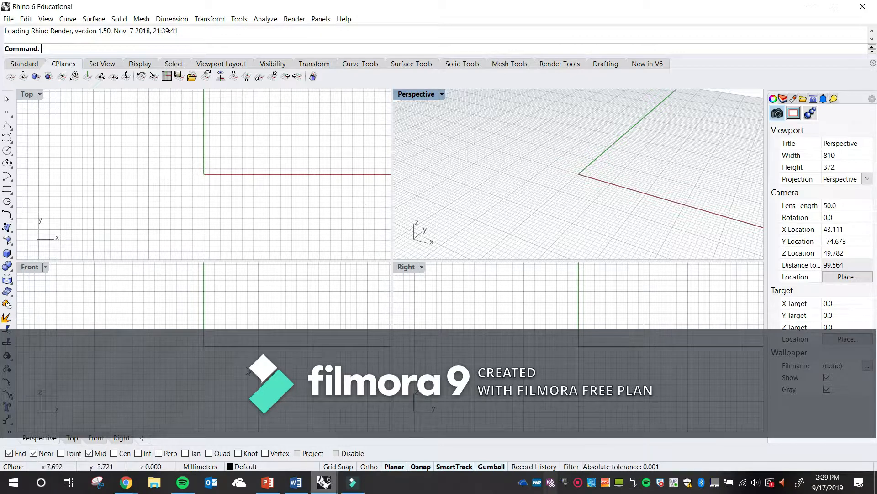
- Set the model units to Inches and the distance display to Feet & Inches
text(Units)
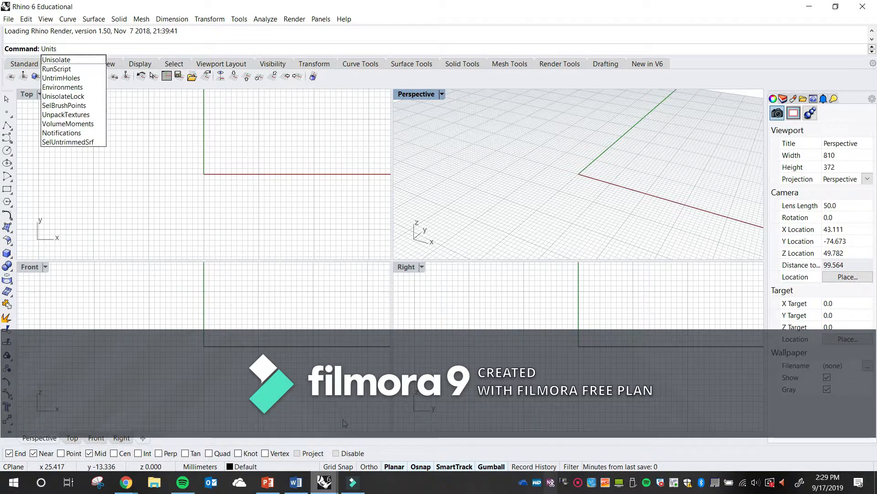
key(Return)
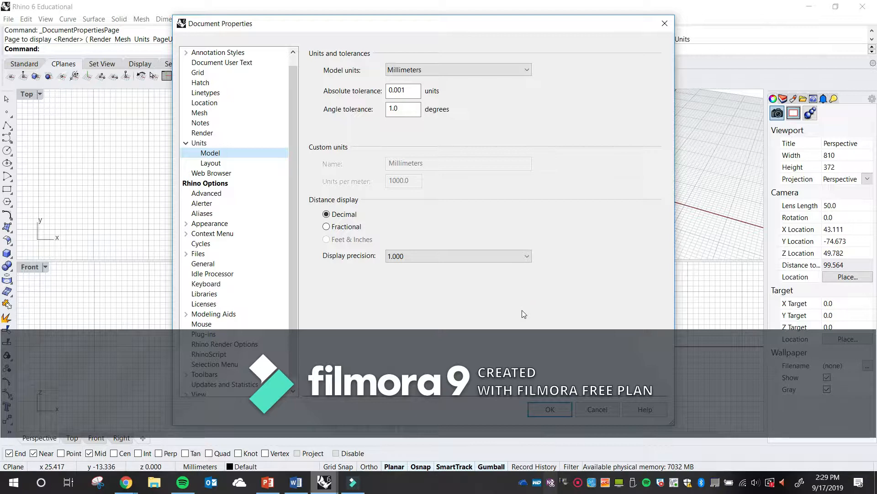
click(429, 70)
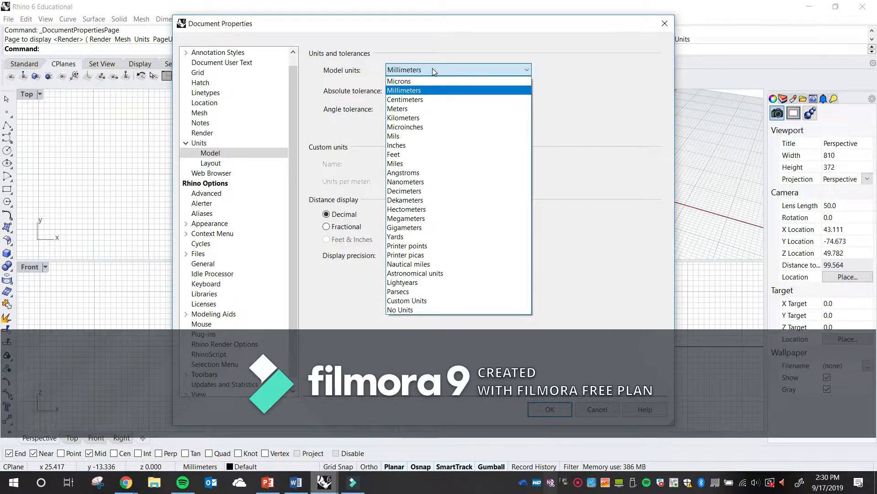
click(415, 146)
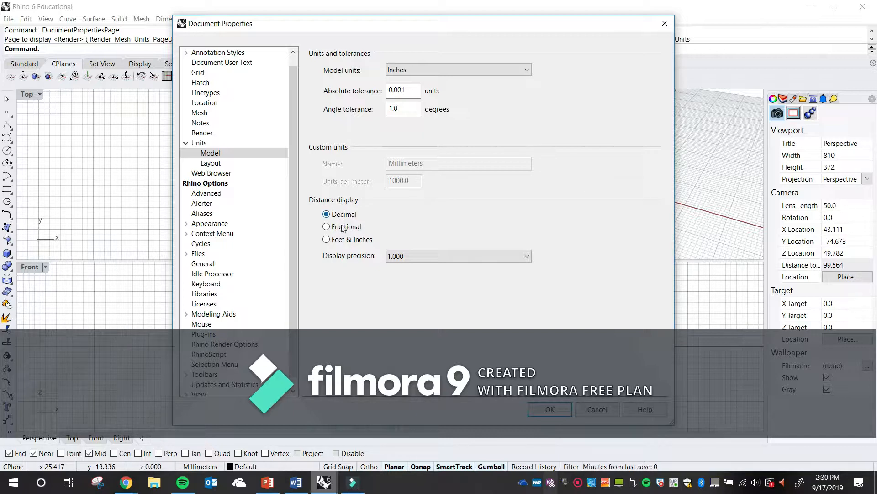
click(347, 241)
click(404, 69)
click(423, 69)
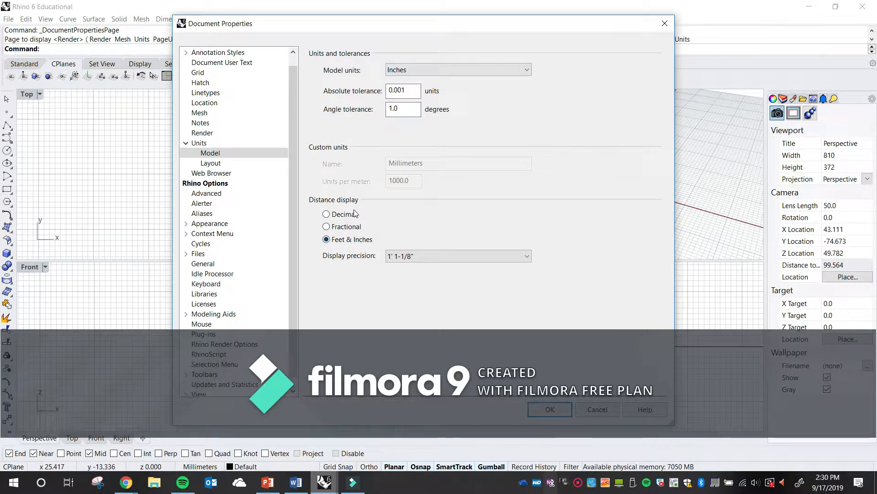
click(430, 70)
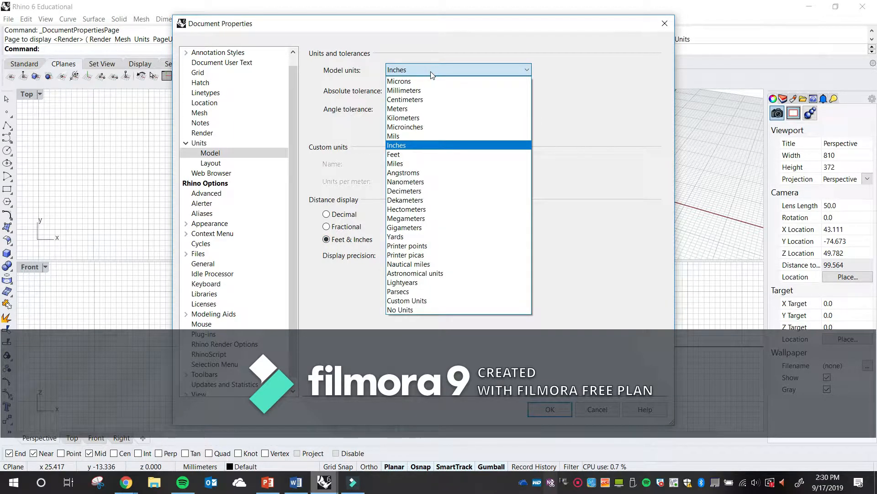
click(431, 70)
click(431, 70)
click(431, 71)
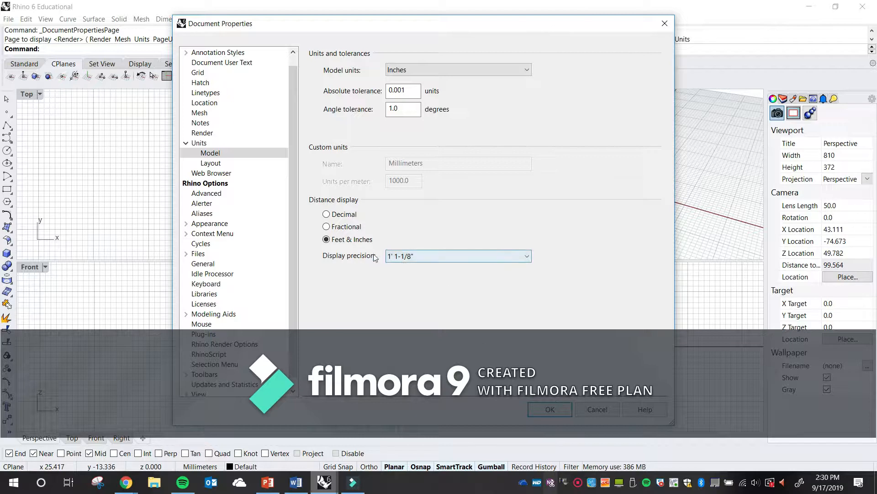
- Set the viewport background colour to Red in the appearance colours
drag(295, 174, 293, 184)
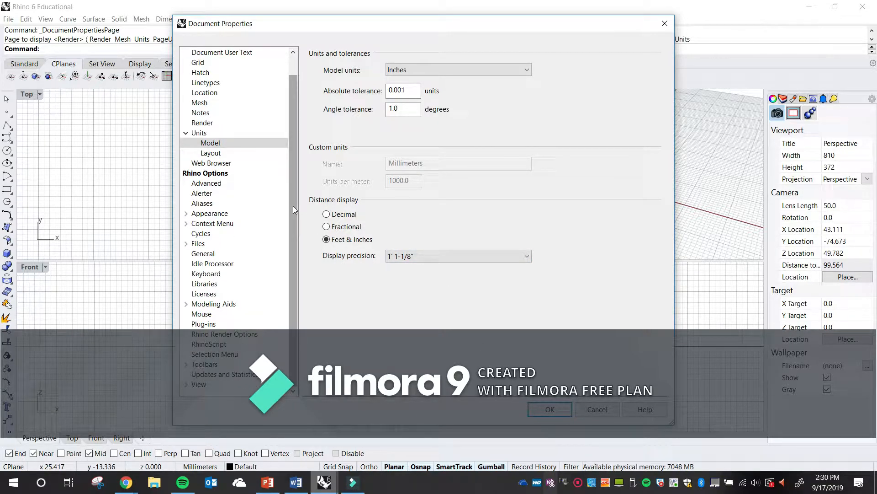
click(192, 216)
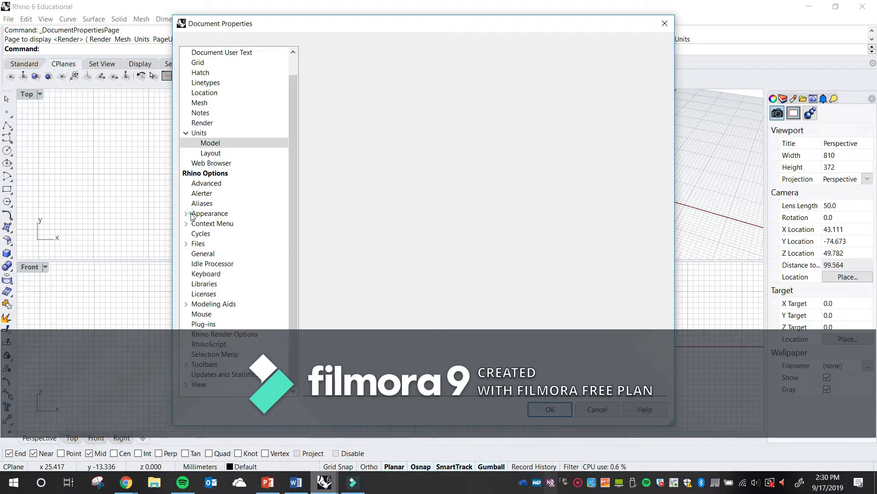
click(186, 214)
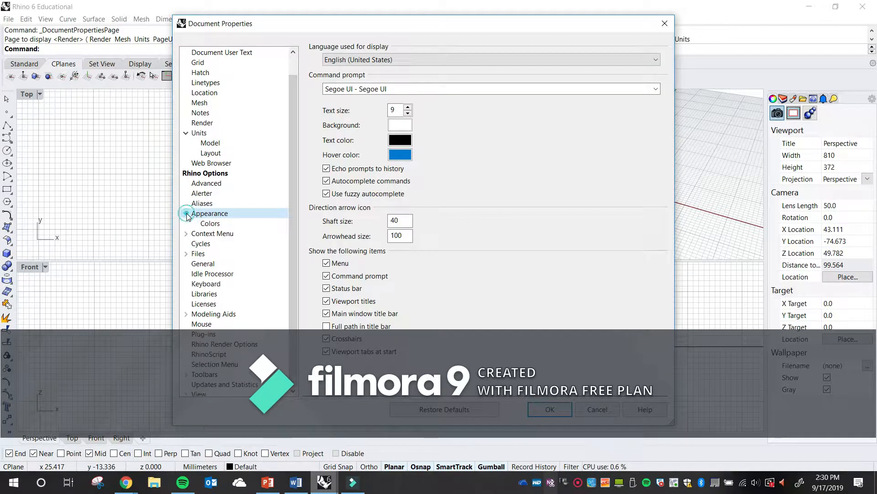
click(213, 225)
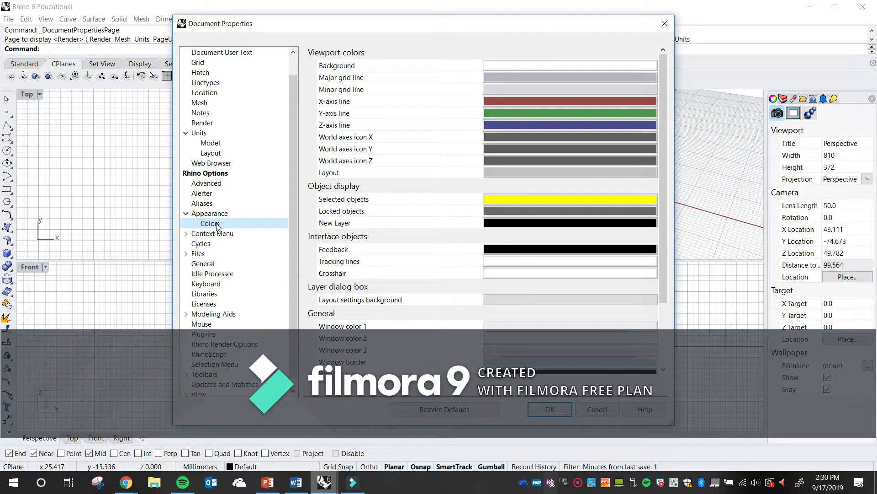
click(514, 65)
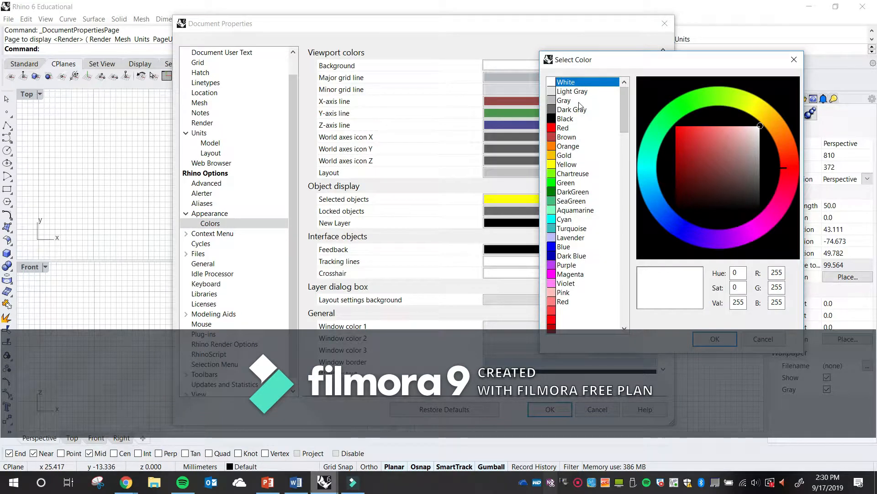
click(563, 128)
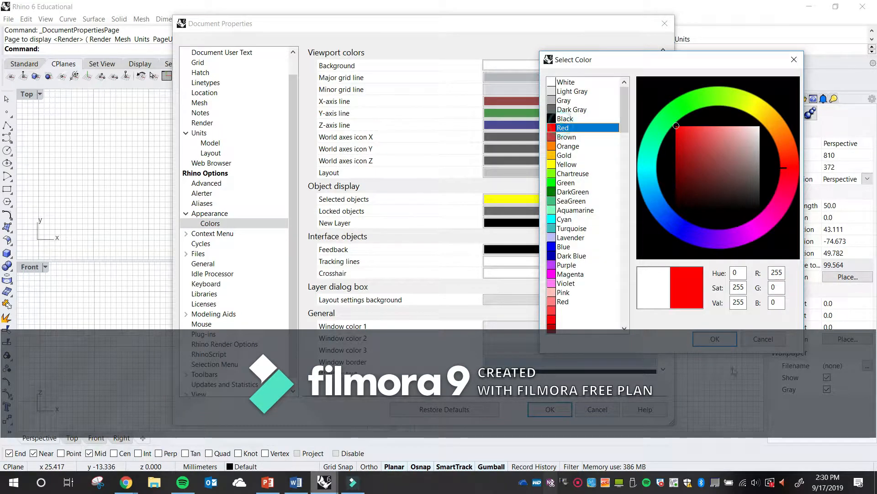
click(715, 339)
- Restore the viewport background colour to White and apply the document properties
click(568, 68)
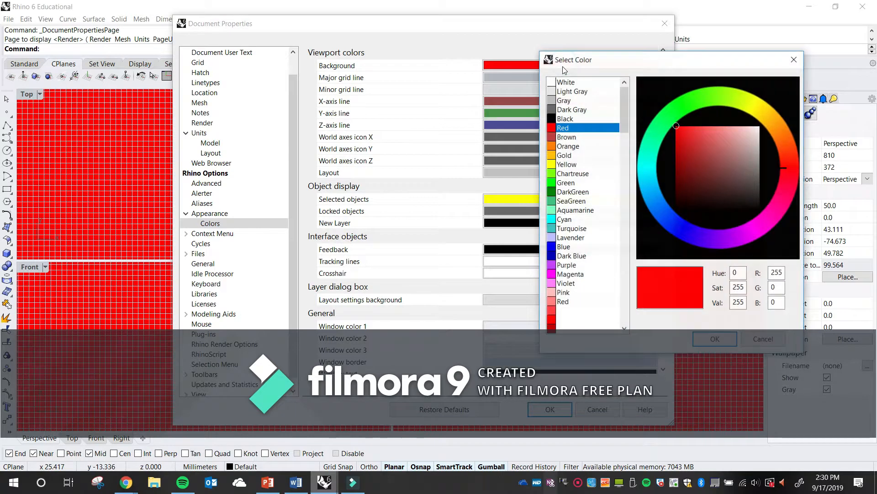
click(715, 339)
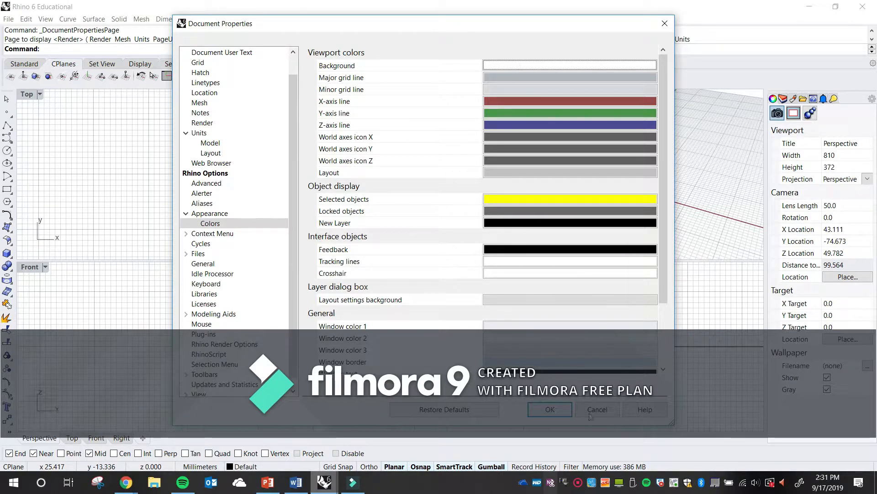
click(561, 410)
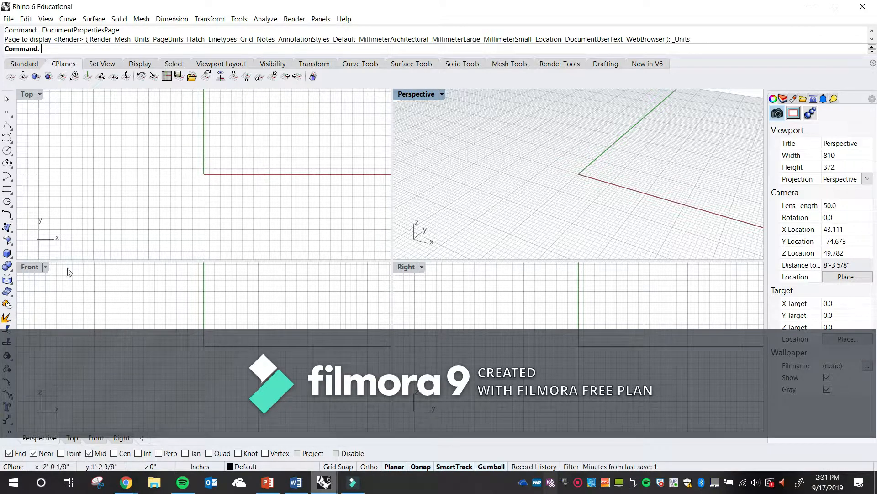
- Maximize the Front viewport and frame the area above and beyond the origin
click(26, 270)
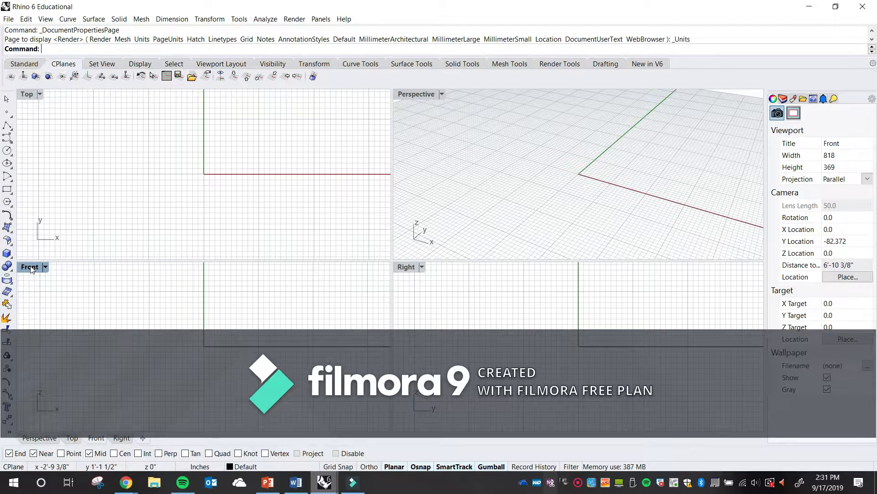
double_click(30, 268)
right_drag(437, 192, 182, 304)
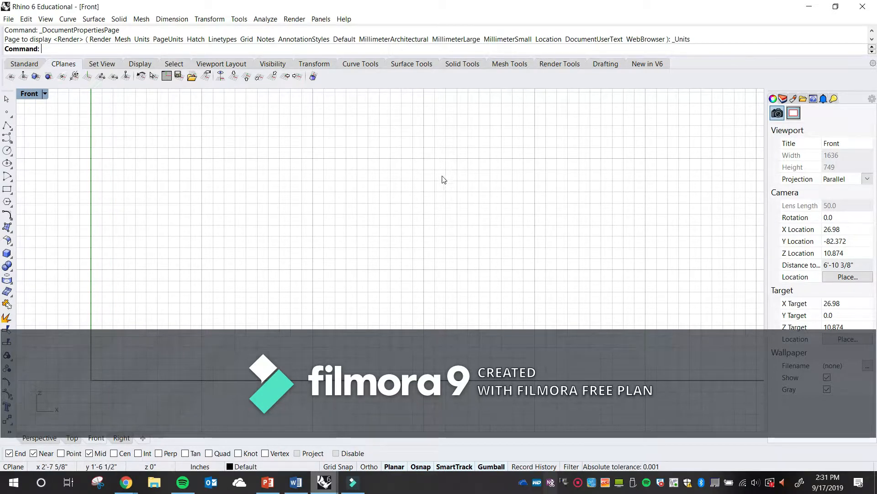
right_drag(477, 174, 453, 179)
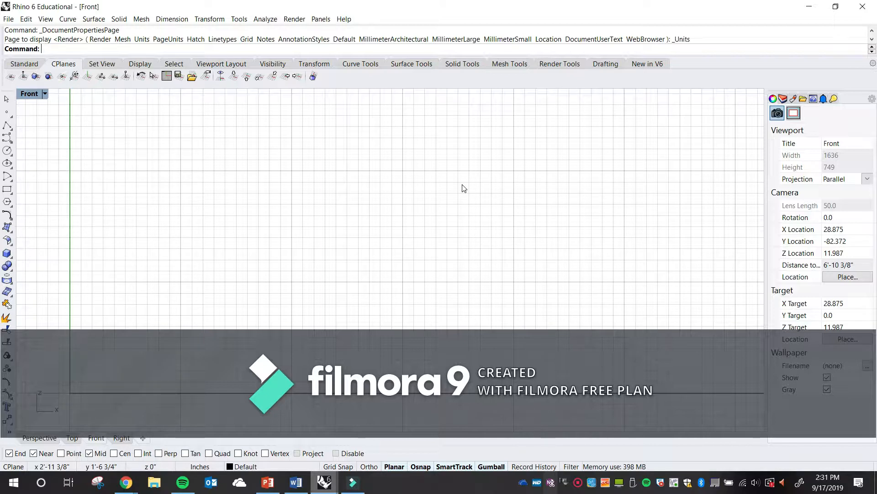
text(Picture)
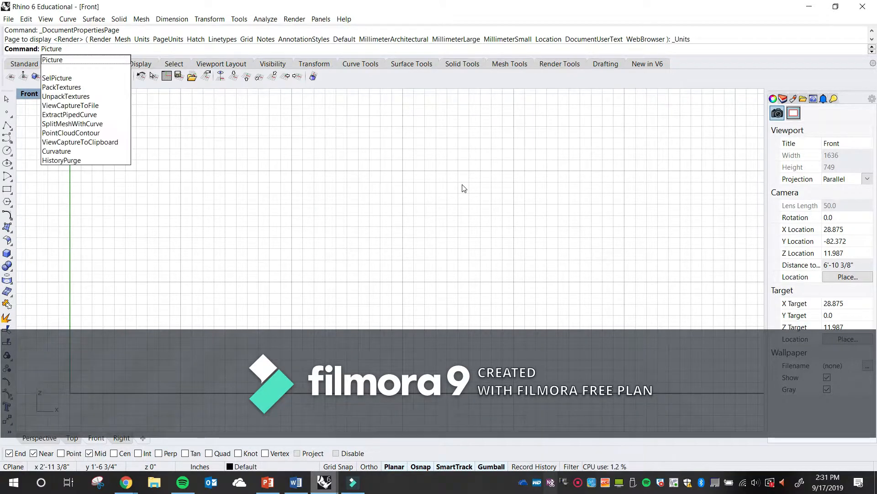
key(Return)
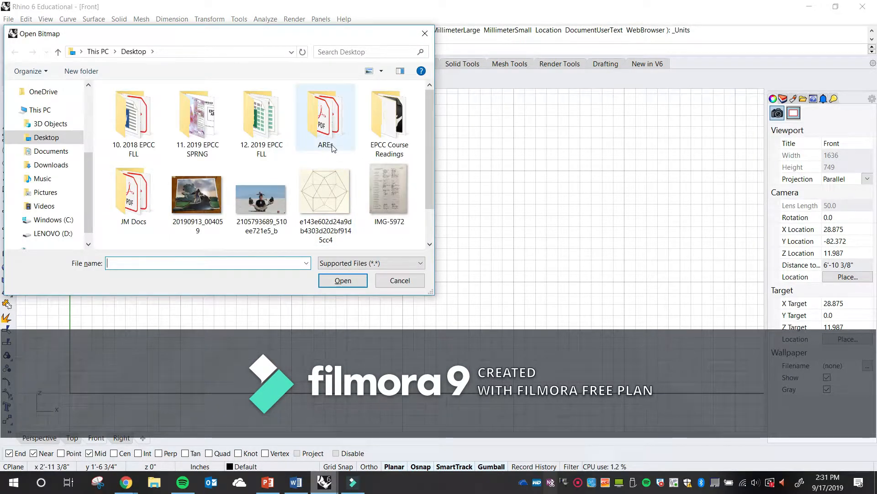
click(273, 202)
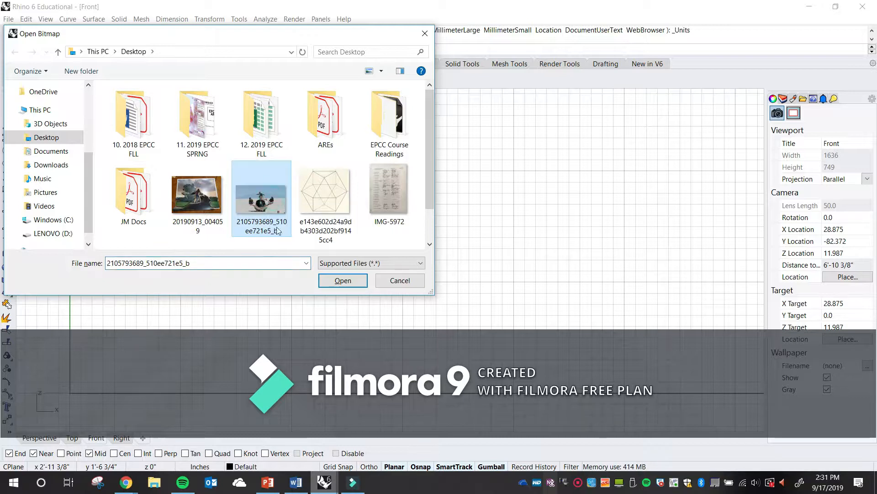
click(343, 280)
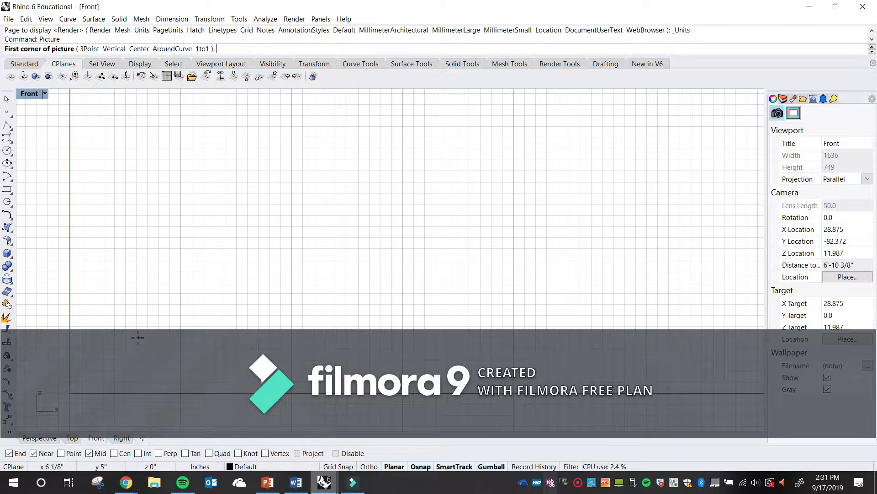
click(135, 336)
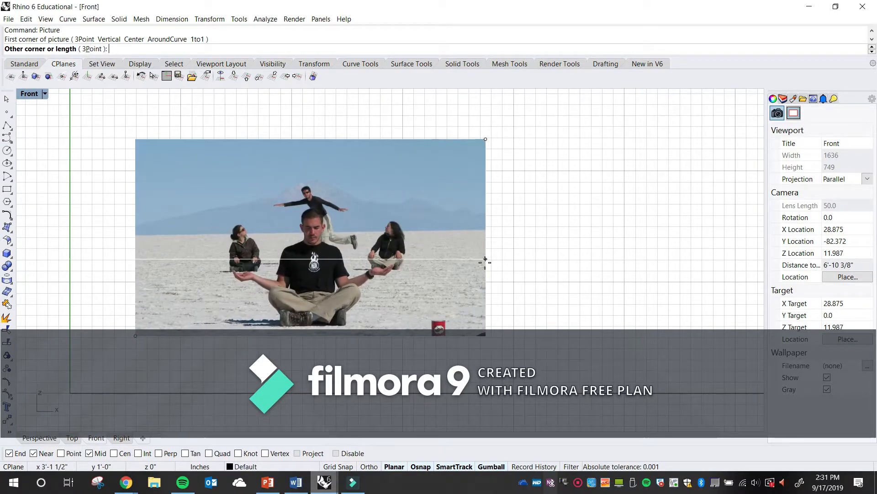
right_drag(674, 264, 581, 286)
scroll(587, 278, down, 6)
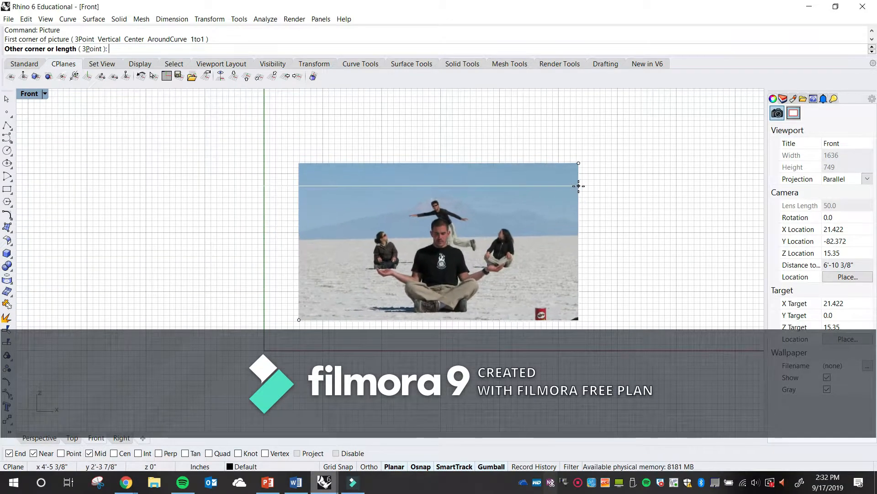
click(579, 186)
- Widen the docked side panel and display the layer list in it
right_drag(625, 218, 471, 247)
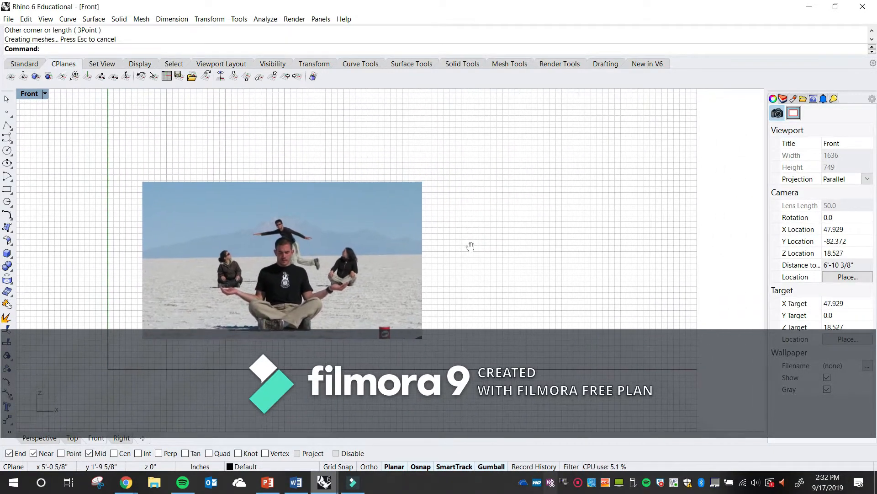
right_drag(444, 273, 421, 261)
mouse_move(293, 245)
right_down()
mouse_move(247, 245)
mouse_move(300, 233)
right_up()
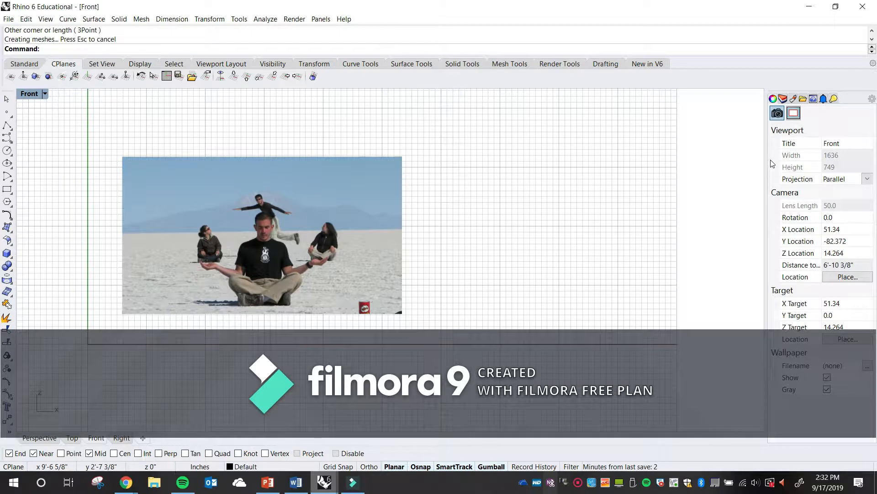
drag(767, 160, 741, 163)
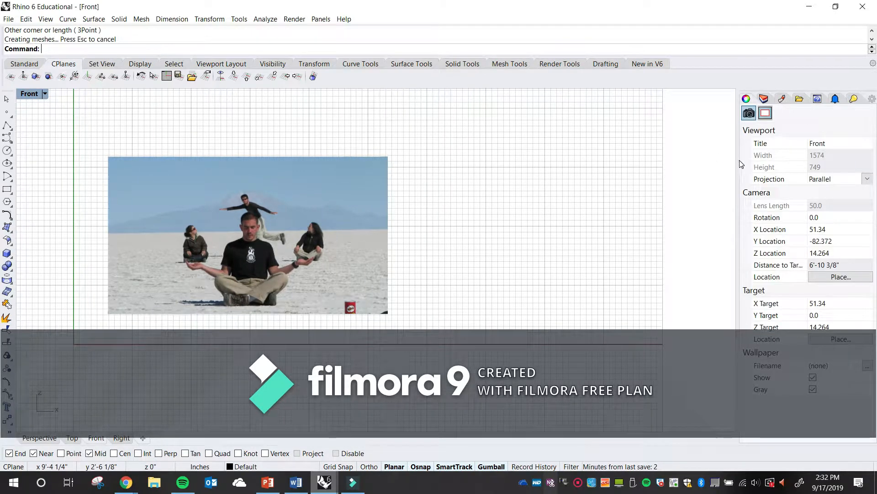
click(763, 99)
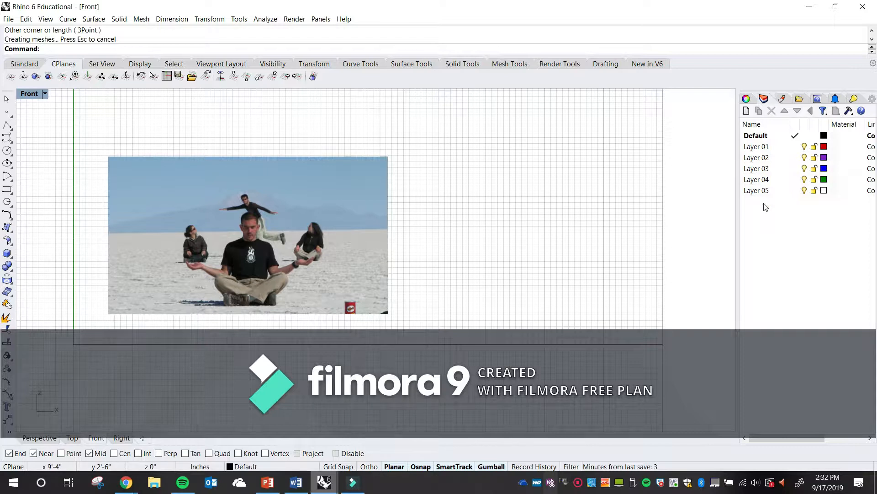
- Select the reference picture on the Default layer and move it slightly up and to the right in the Front view
click(766, 137)
click(371, 204)
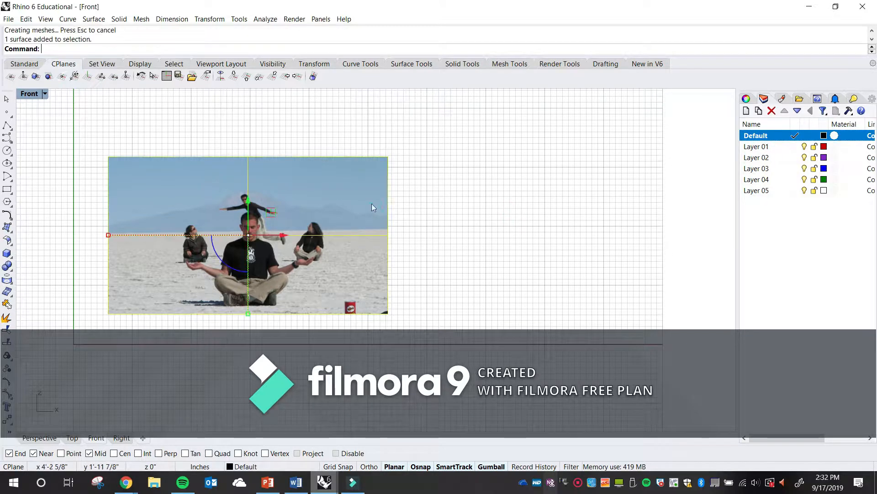
click(527, 198)
click(307, 202)
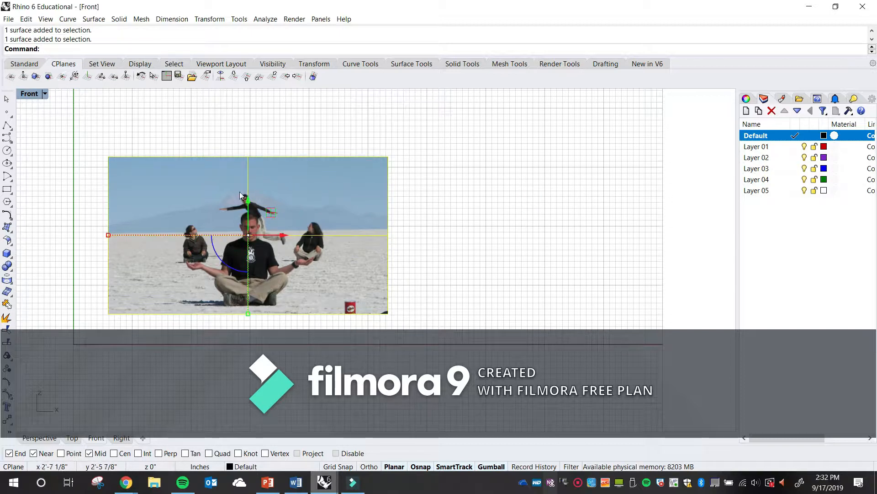
mouse_move(264, 193)
mouse_down()
mouse_move(359, 182)
mouse_move(322, 190)
mouse_move(290, 180)
mouse_move(296, 186)
mouse_move(272, 189)
mouse_up()
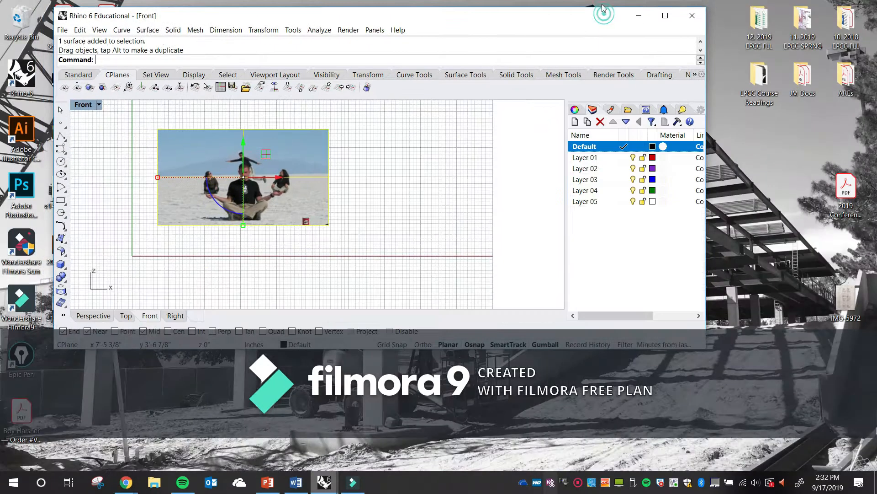
- Reduce the program window, examine the current-layer list in the status bar, and reselect the reference picture to check its layer
double_click(607, 4)
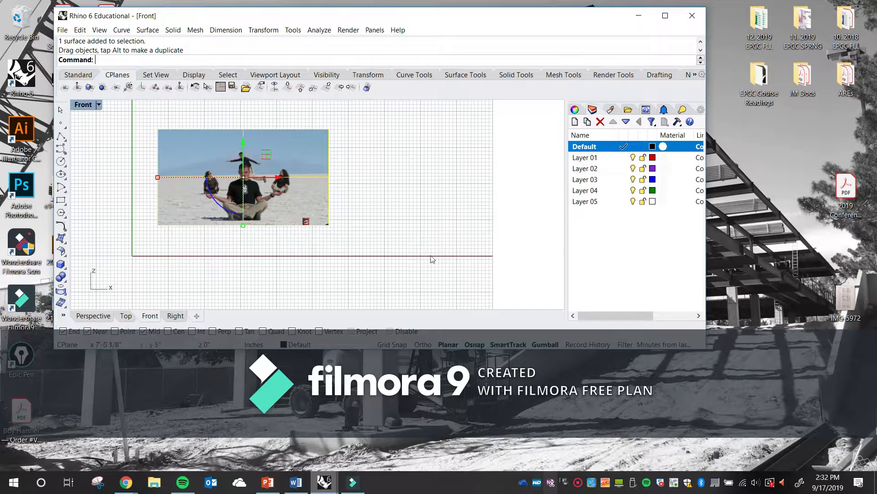
drag(372, 349, 371, 346)
click(371, 351)
click(371, 341)
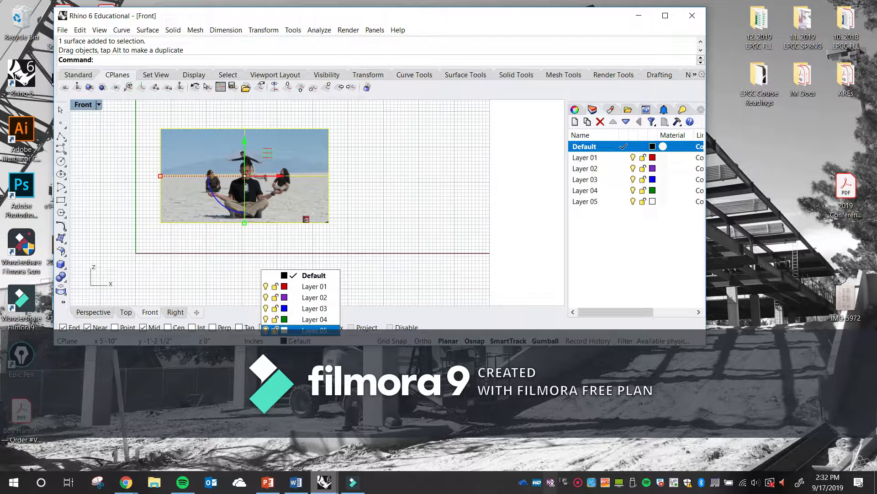
click(331, 236)
click(302, 215)
click(364, 232)
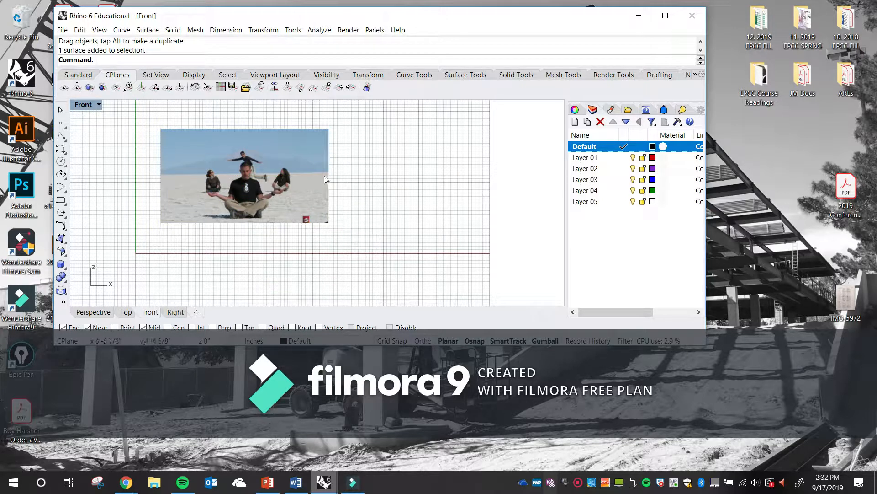
click(316, 163)
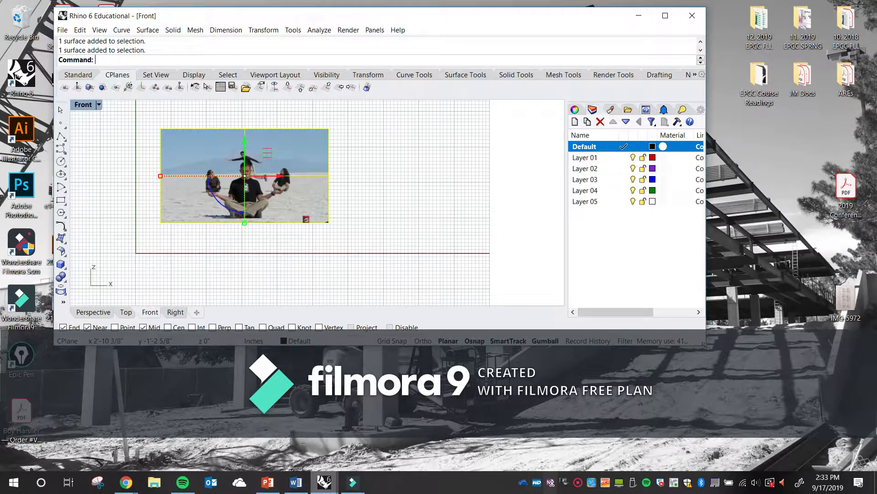
drag(706, 345, 813, 451)
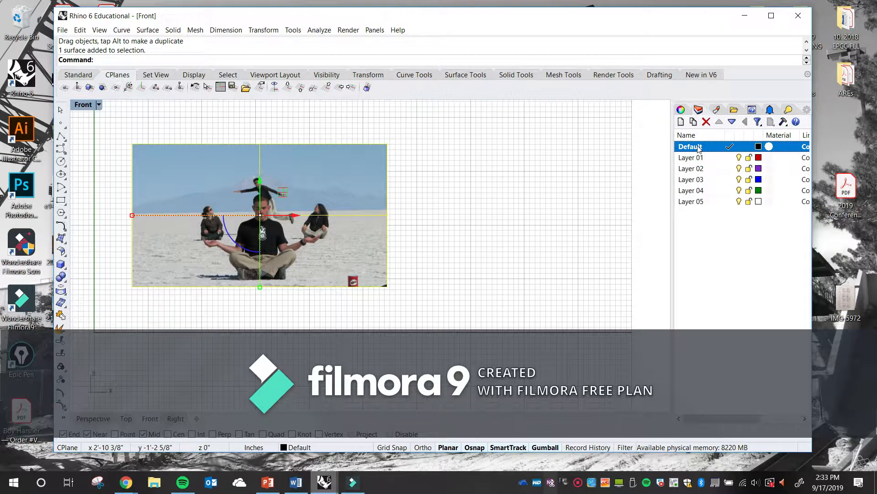
- Rename the Default layer as IMG
click(694, 149)
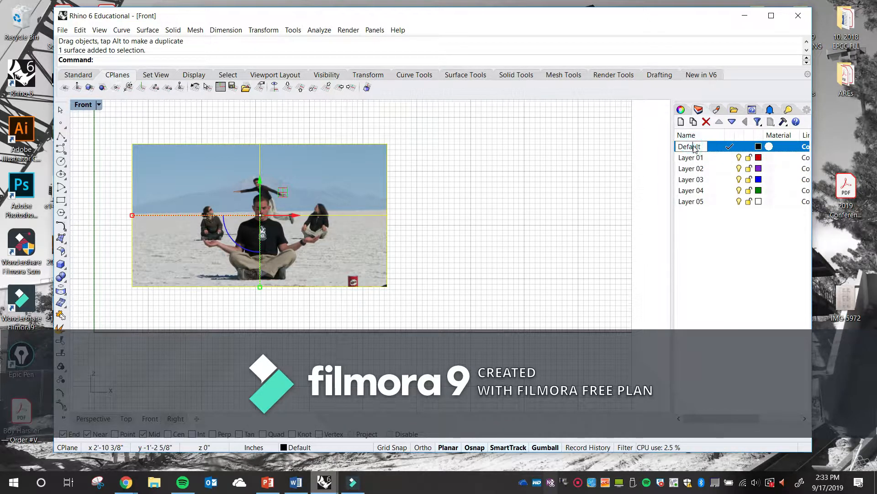
double_click(698, 147)
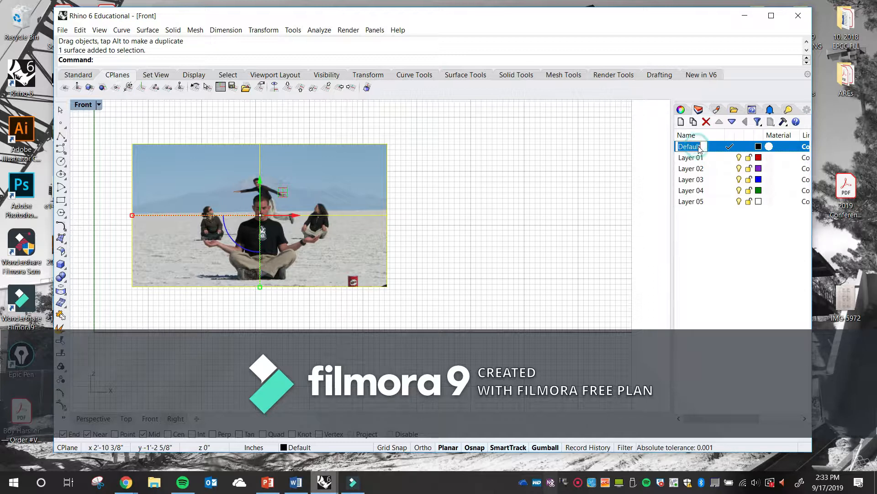
text(IMG)
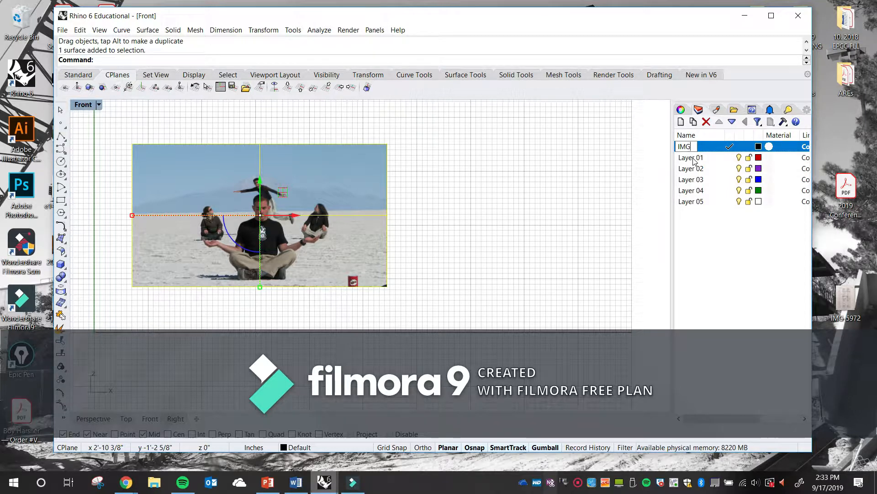
key(Return)
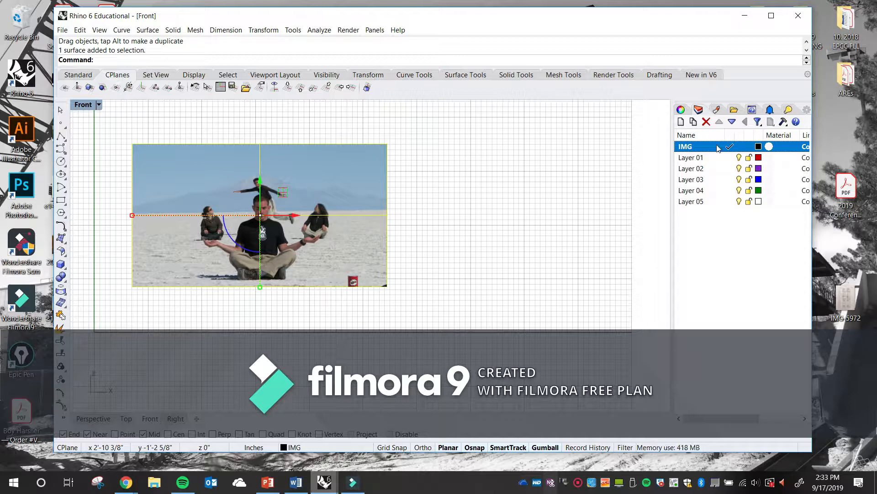
- Show the screen recorder's control bar from the desktop, then return to Rhino with its window maximized
click(745, 17)
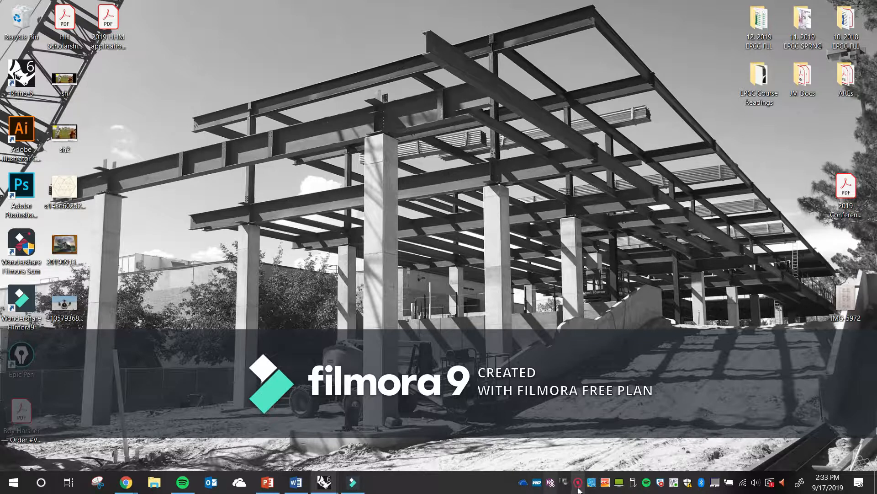
click(579, 485)
drag(815, 465, 794, 421)
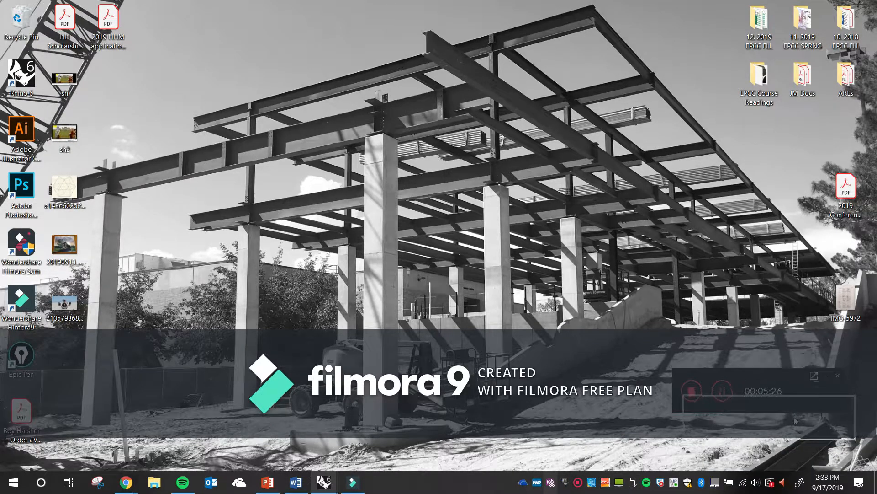
mouse_move(324, 482)
click(371, 463)
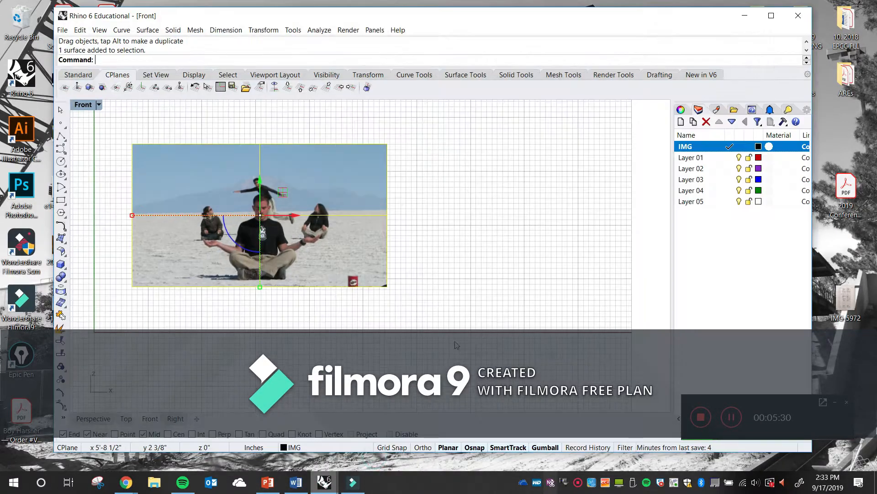
click(771, 16)
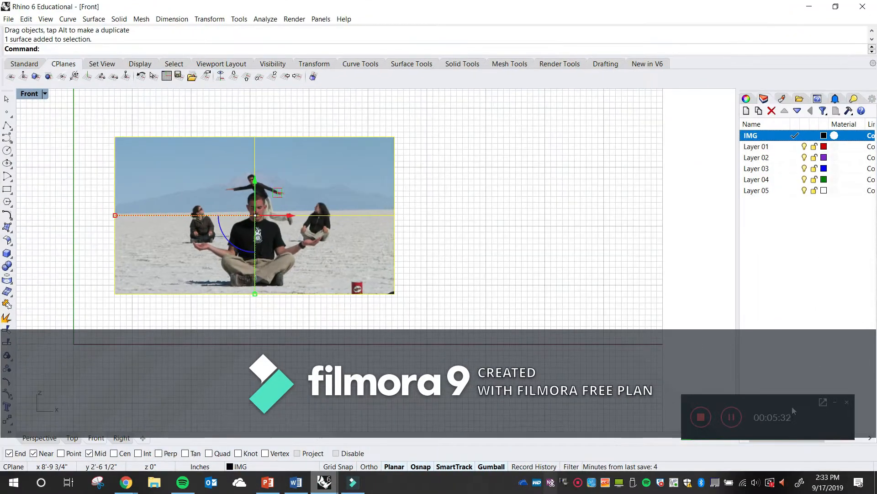
drag(797, 414, 809, 436)
- Deselect the picture and draw a rectangle 17 inches wide and 11 inches high beside it in the Front view
right_drag(518, 215, 461, 221)
click(425, 236)
right_drag(425, 251, 421, 275)
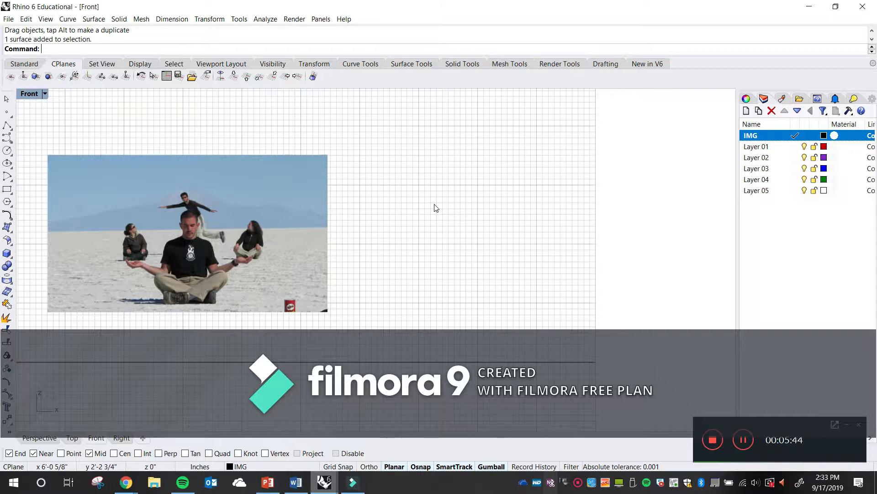
text(Rectangle)
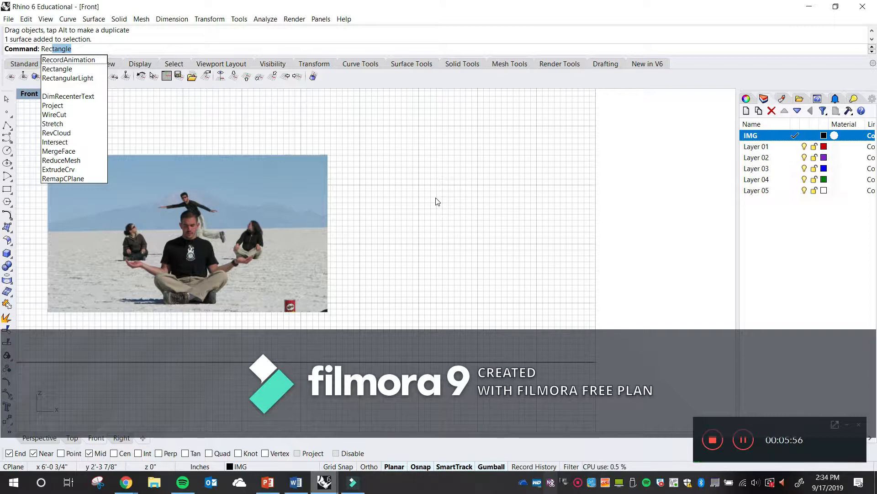
key(Return)
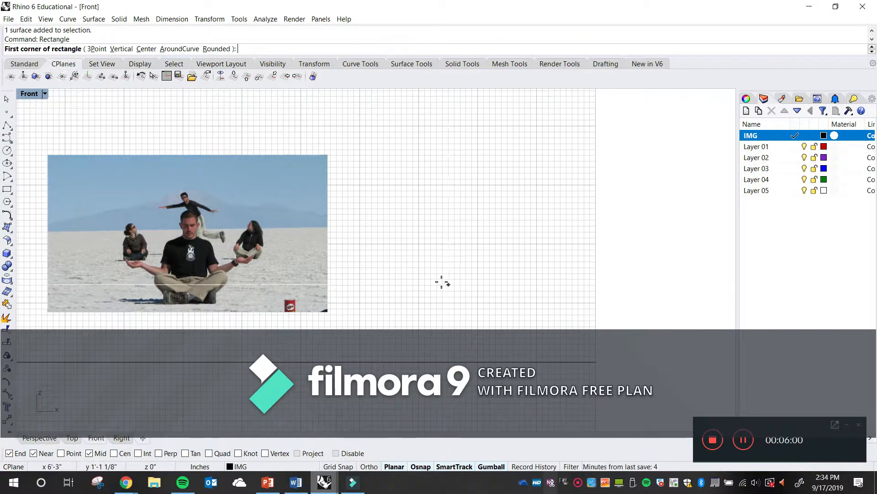
click(419, 303)
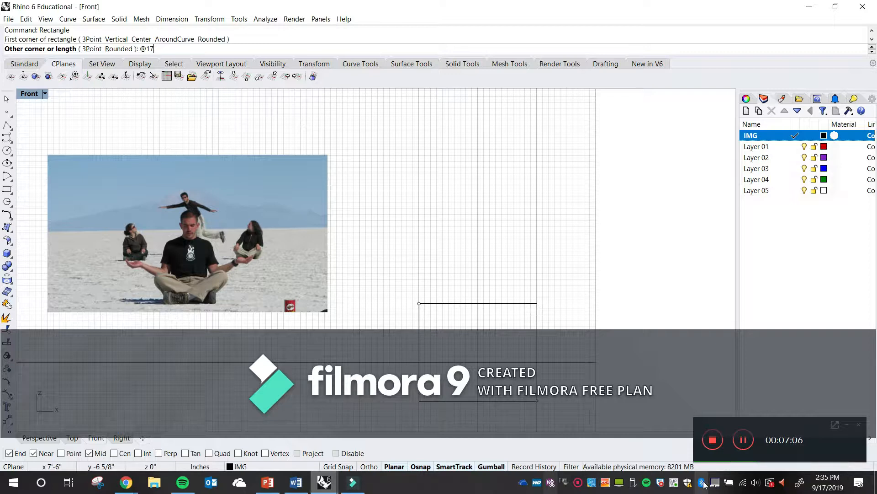
text(")
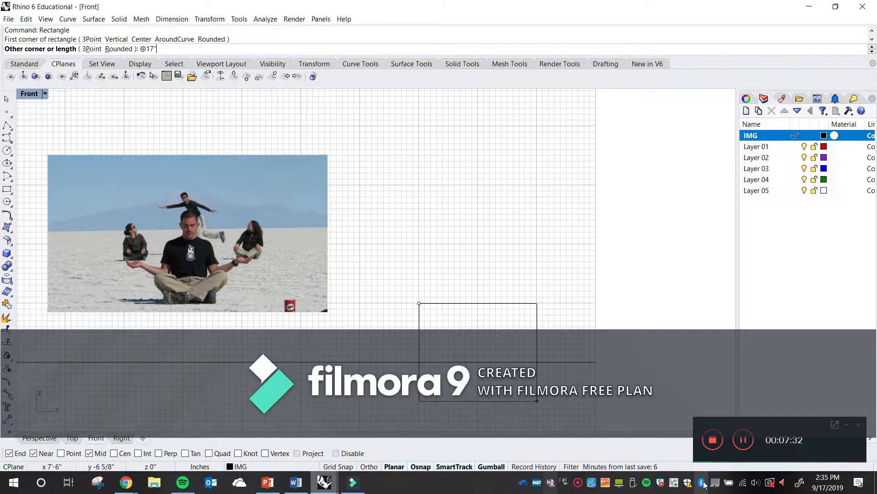
text(11")
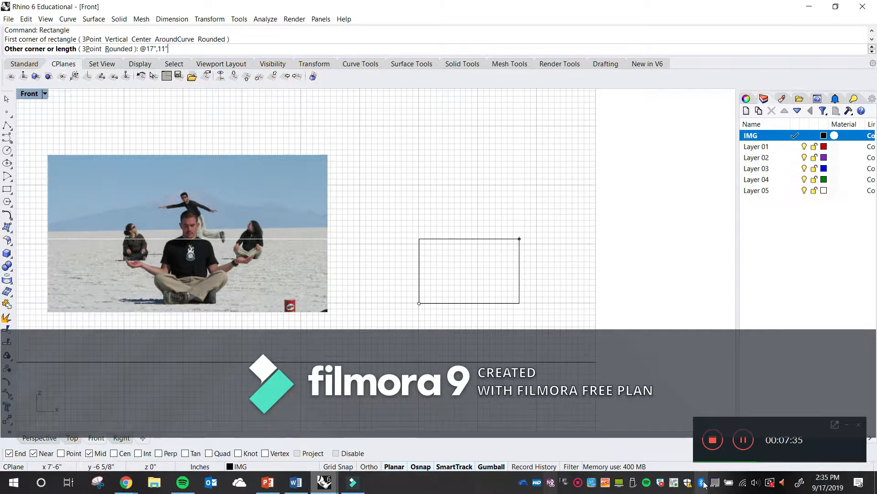
key(Return)
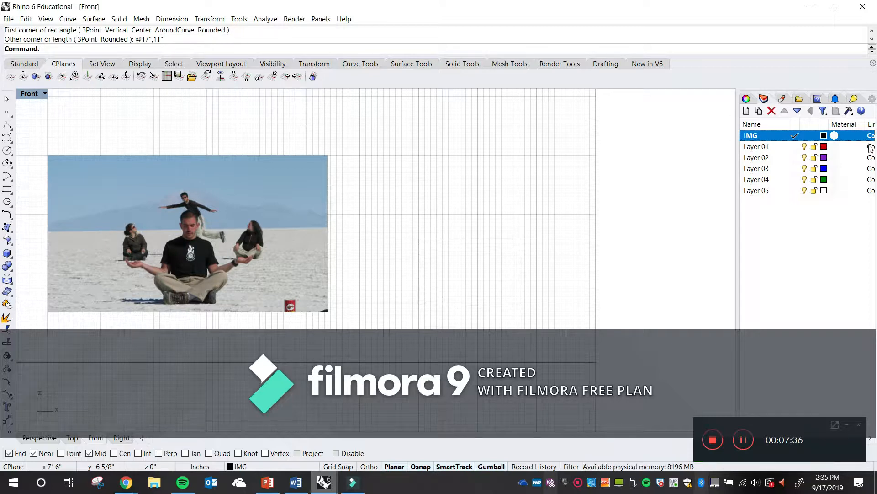
- Measure the length of the rectangle's lower edge between its two corner points with the Distance command
scroll(503, 256, up, 6)
right_drag(489, 202, 438, 190)
click(419, 153)
click(604, 282)
mouse_move(547, 296)
right_down()
mouse_move(556, 305)
mouse_move(563, 292)
right_up()
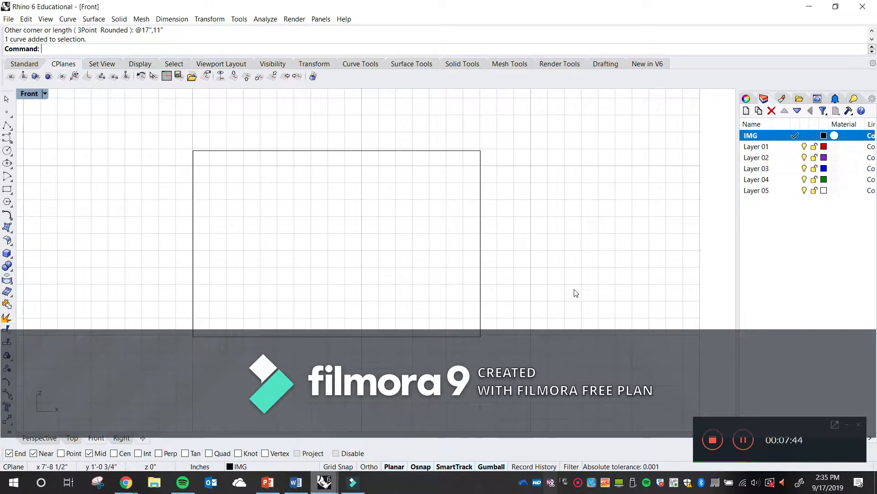
text(Distance)
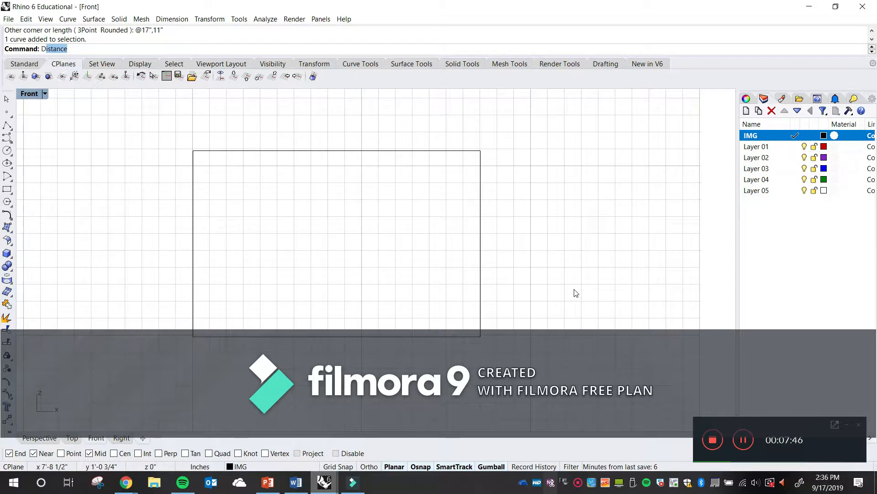
key(Return)
double_click(587, 9)
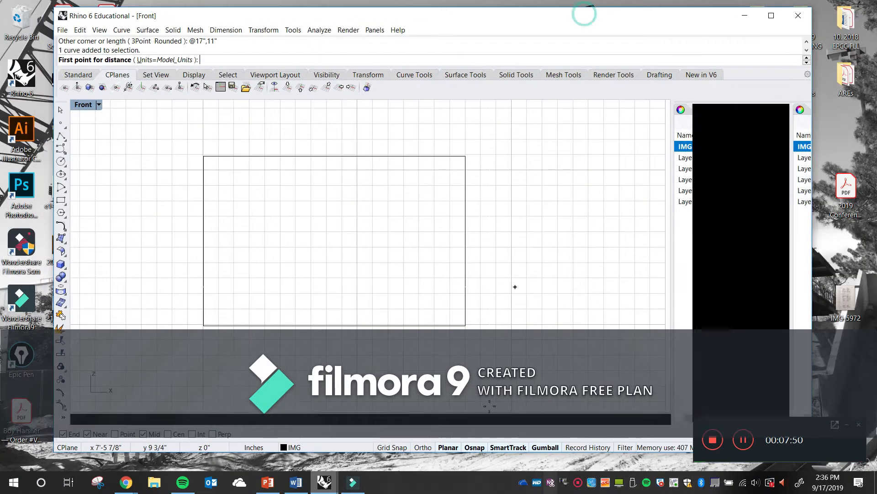
drag(448, 453, 487, 307)
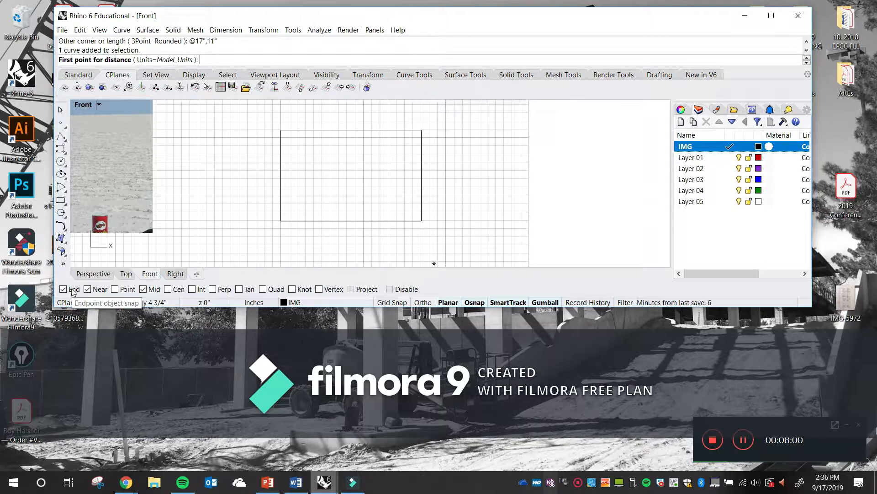
double_click(470, 16)
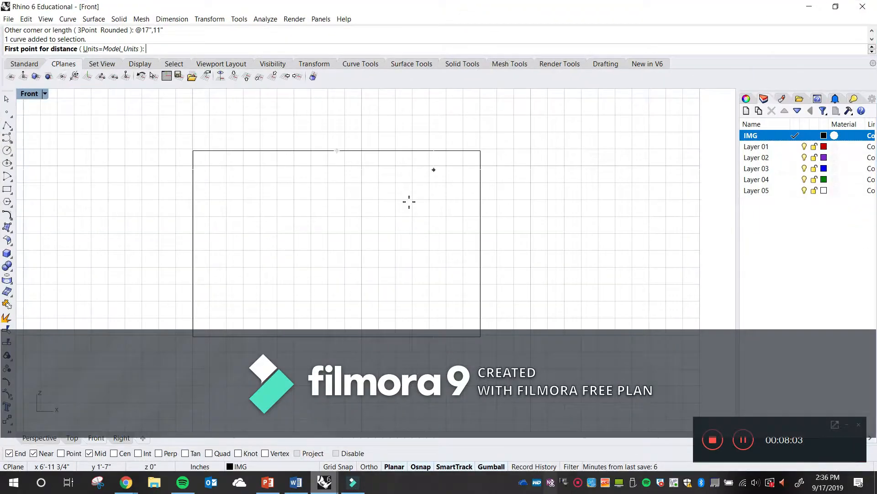
click(193, 332)
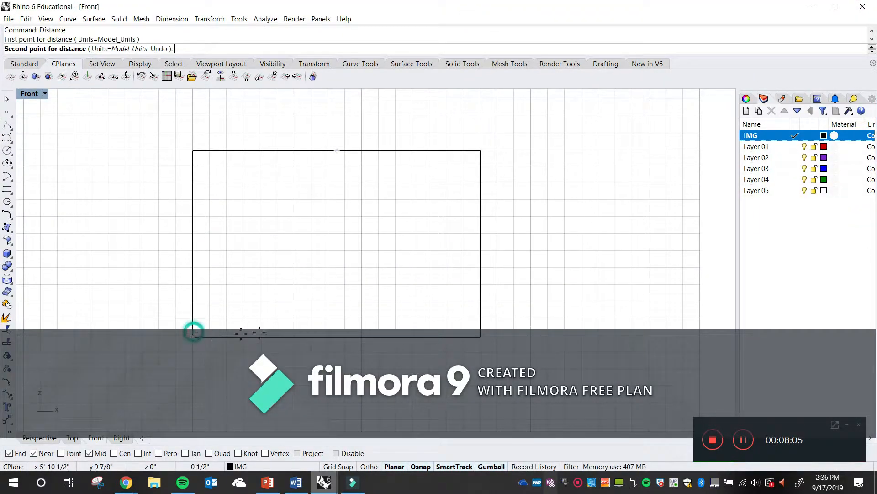
click(477, 338)
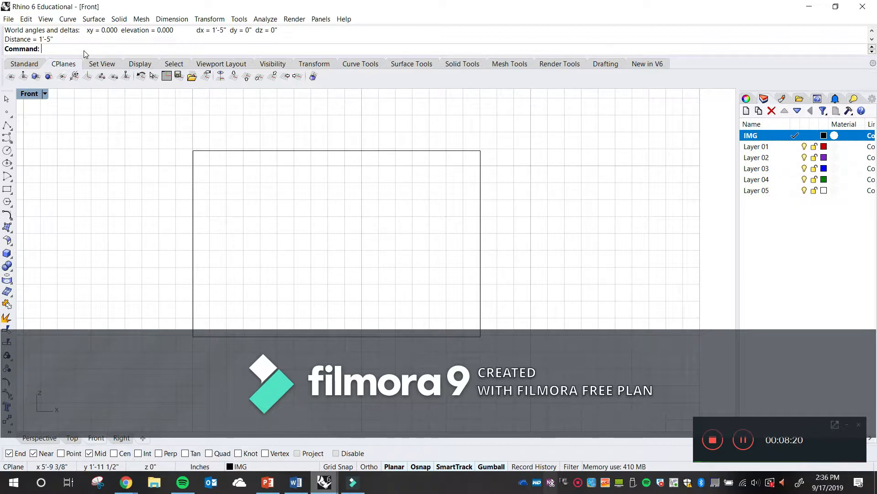
- Measure the height of the rectangle along its left edge from the lower to the upper corner
click(140, 63)
right_drag(196, 182, 205, 200)
right_click(208, 302)
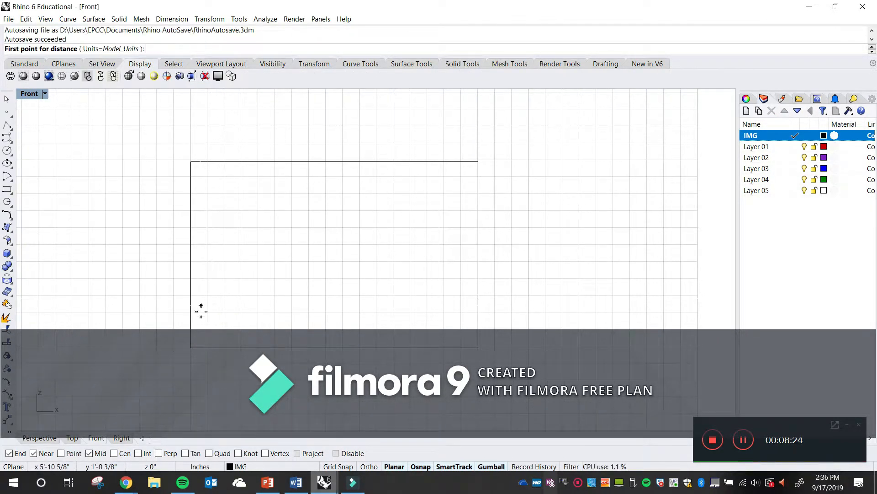
click(194, 338)
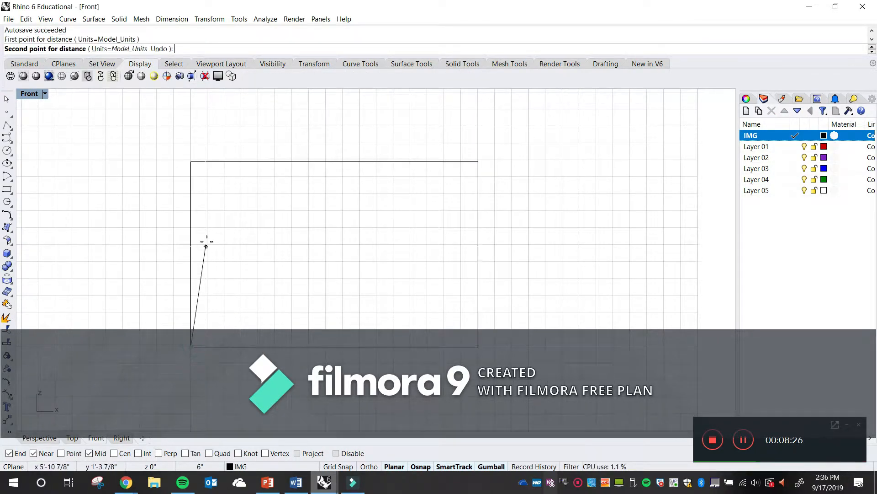
click(193, 159)
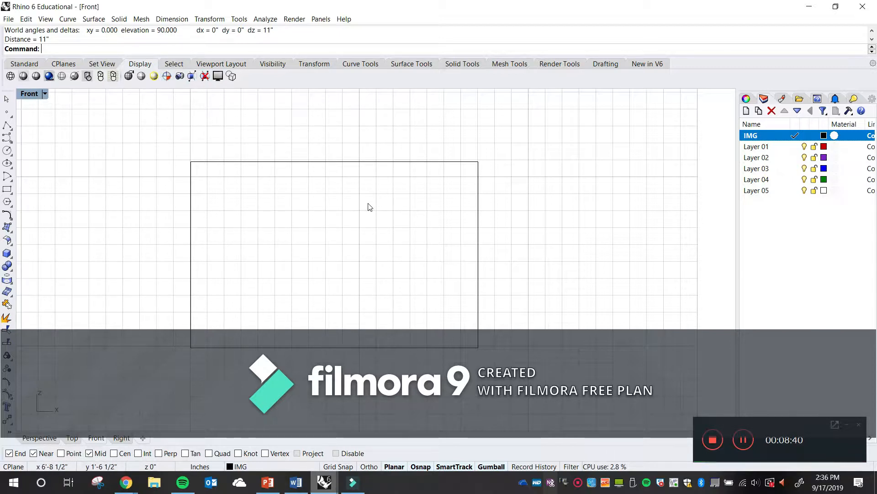
- Examine the rectangle next to the reference picture in the Front view to compare their sizes
right_drag(372, 218, 520, 211)
scroll(515, 191, down, 12)
right_drag(355, 178, 327, 267)
scroll(442, 298, up, 2)
right_drag(482, 292, 505, 286)
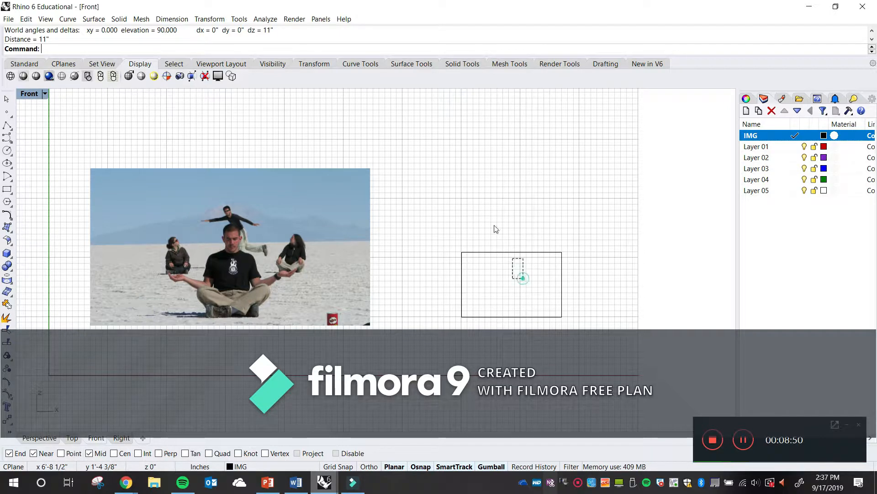
click(484, 252)
click(494, 193)
drag(544, 219, 490, 295)
click(666, 241)
- Rename Layer 01 as 17x11
click(763, 148)
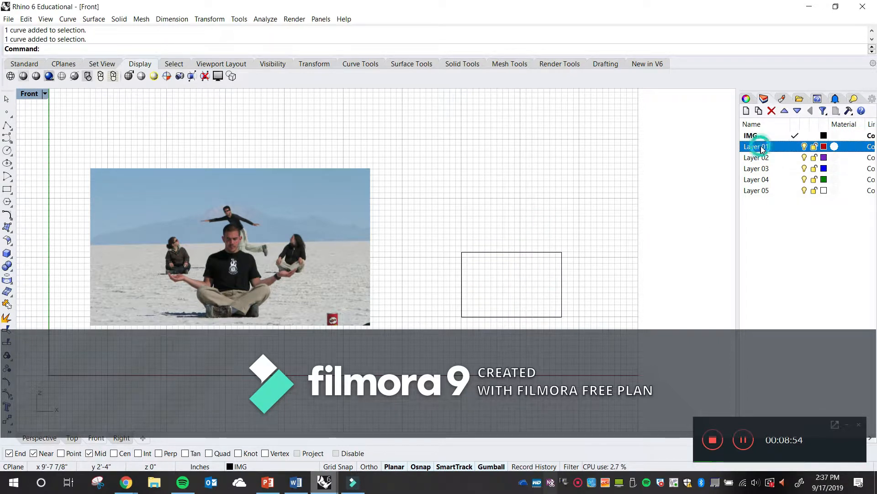
click(762, 148)
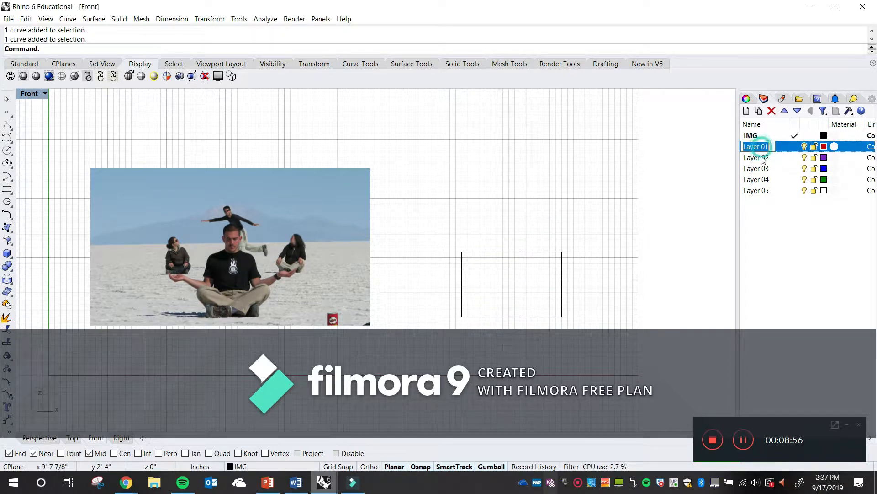
text(17x11)
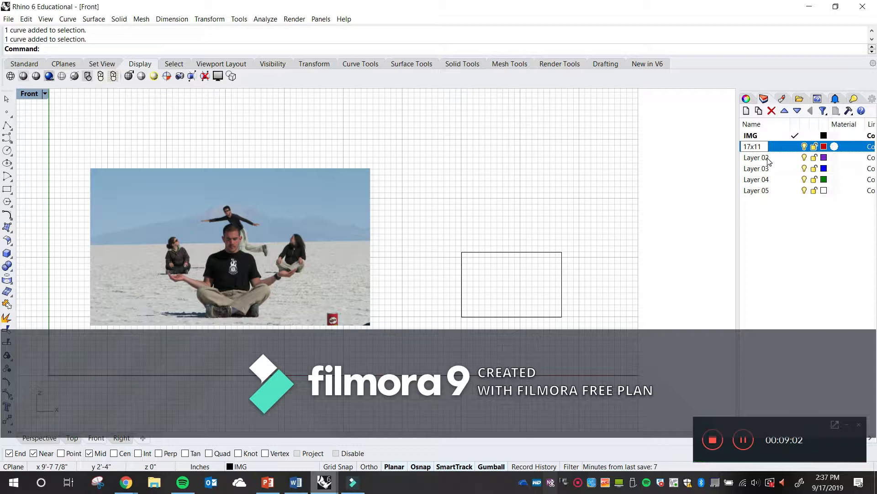
key(Return)
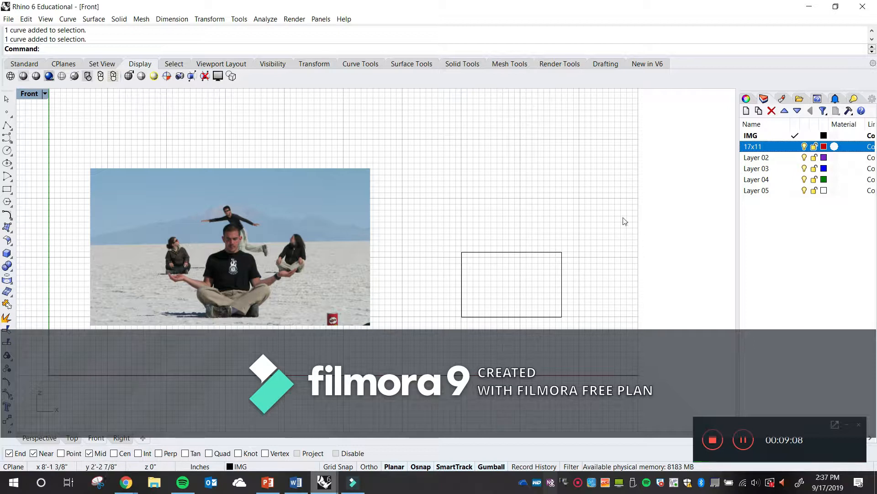
- Assign the page rectangle beside the picture to the 17x11 layer, clear the selection and restore the window to full screen
right_drag(629, 225, 601, 228)
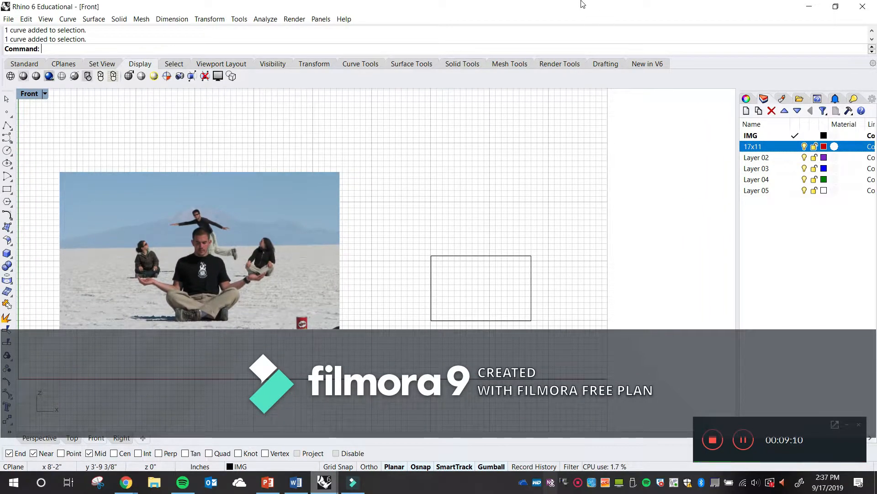
double_click(582, 6)
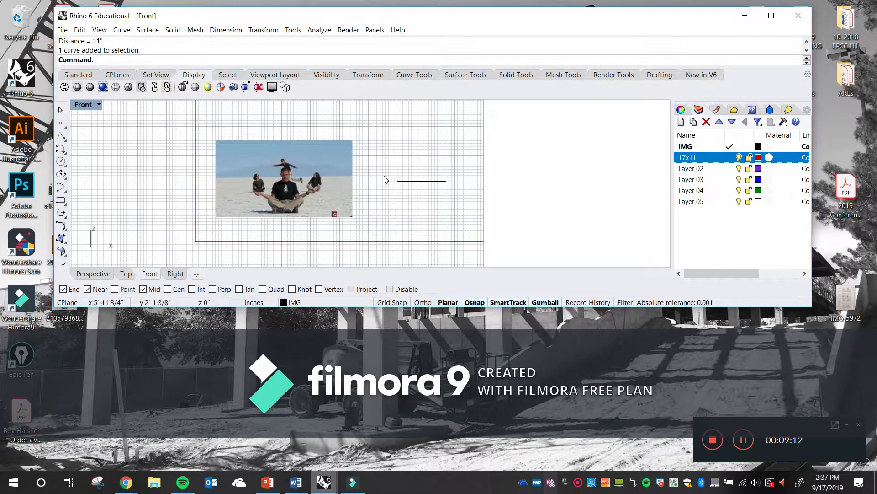
click(447, 182)
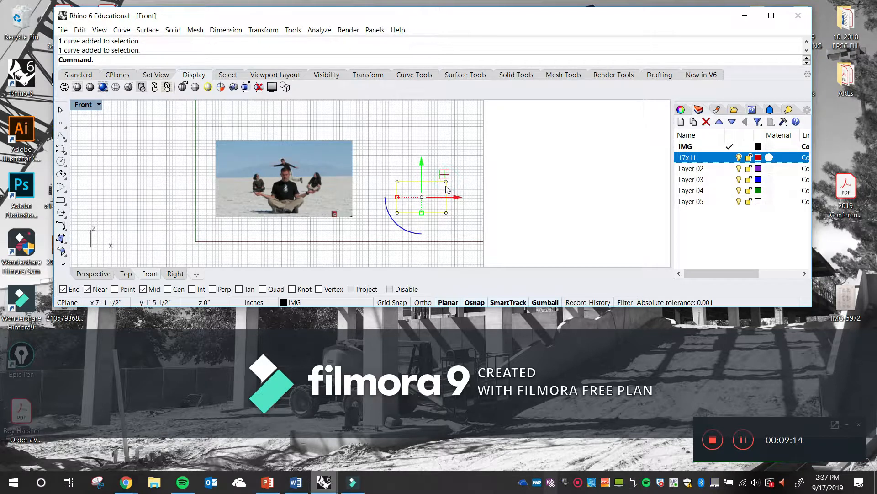
click(329, 303)
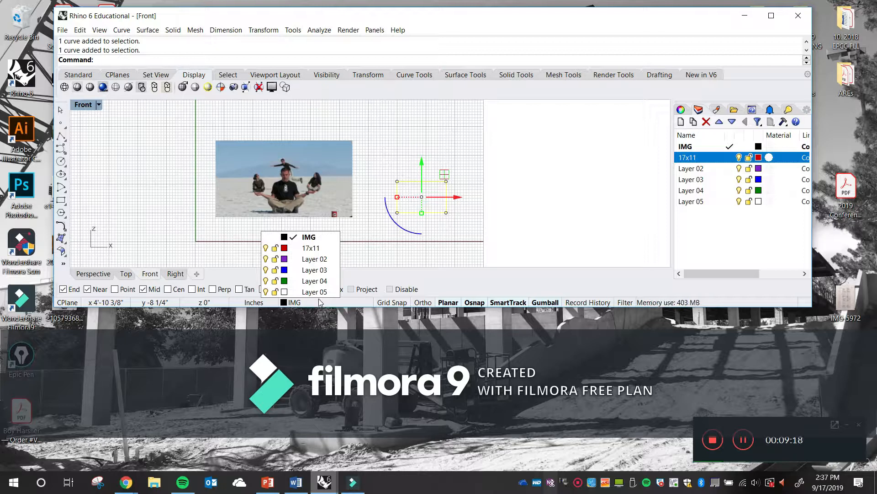
click(306, 249)
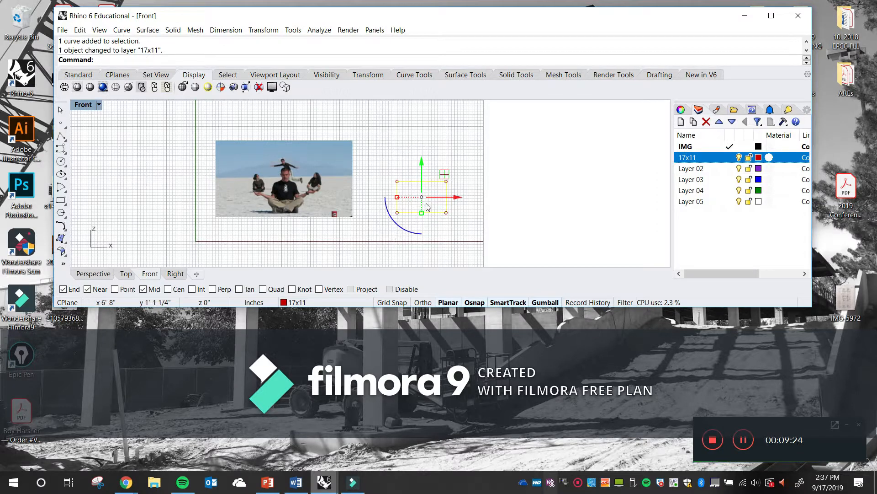
scroll(426, 201, up, 3)
click(501, 164)
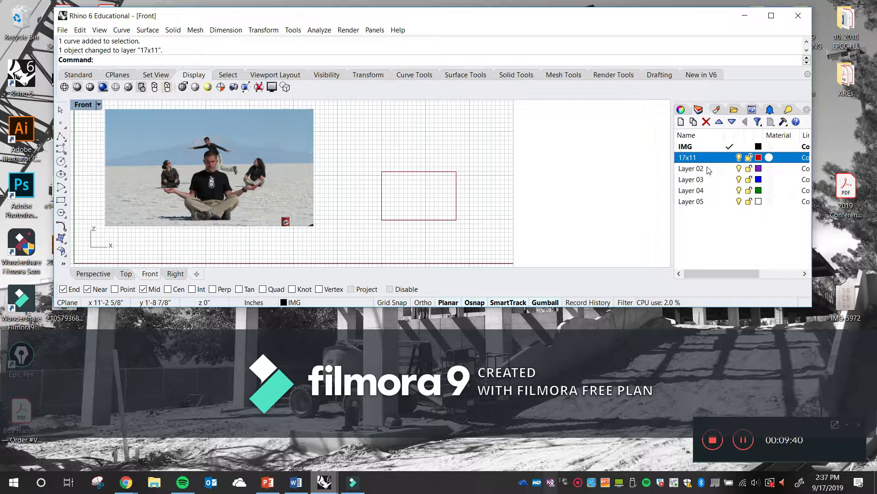
right_drag(378, 209, 457, 220)
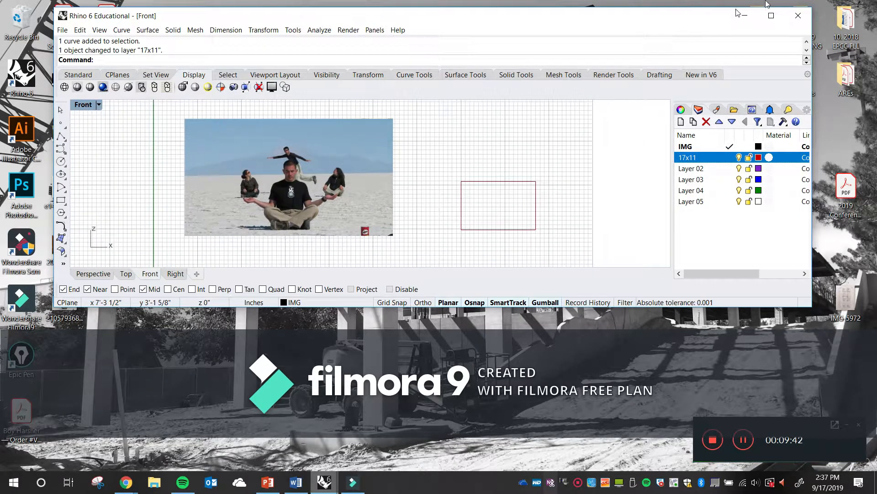
double_click(682, 23)
mouse_move(521, 248)
right_down()
mouse_move(565, 233)
mouse_move(516, 251)
right_up()
scroll(527, 229, down, 4)
text(Move)
key(Return)
click(635, 271)
key(Escape)
- Move the page rectangle from its lower-left corner onto the lower-left corner of the reference picture
text(Move)
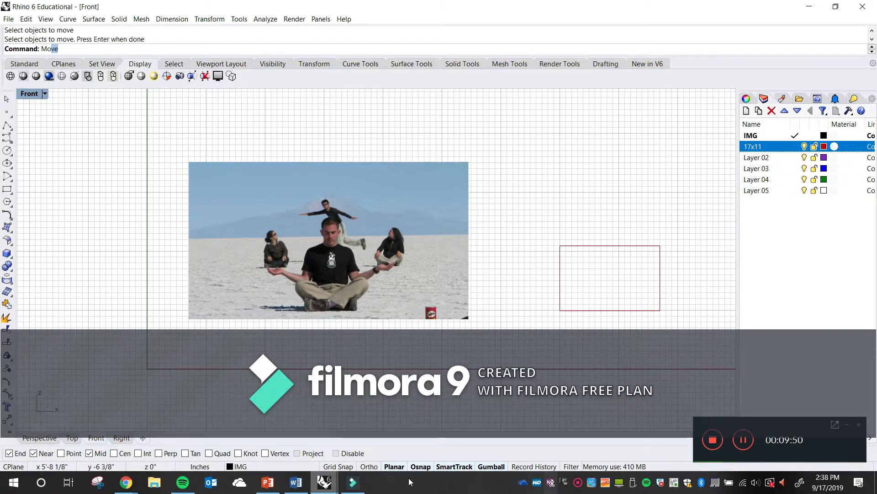
key(Return)
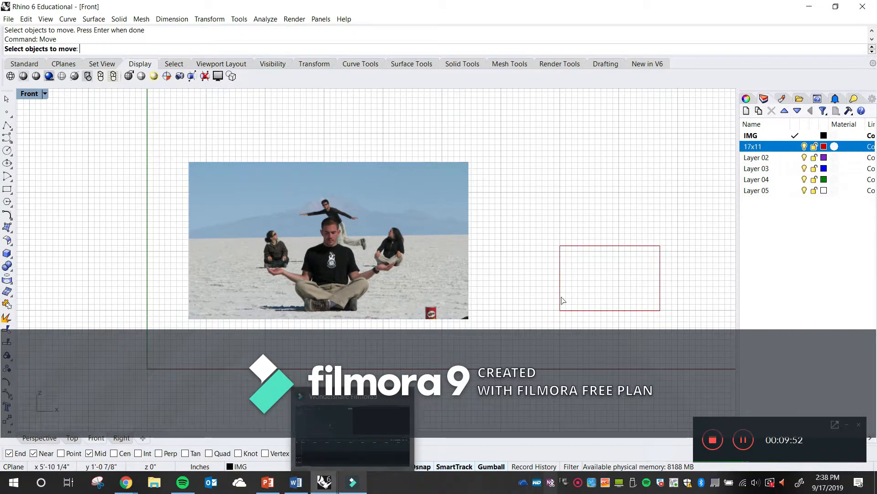
click(581, 247)
key(Return)
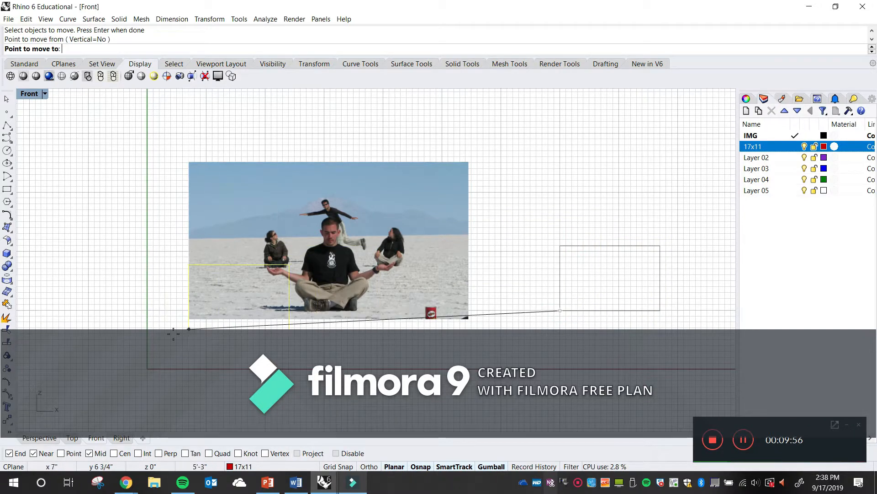
scroll(229, 302, up, 8)
click(232, 287)
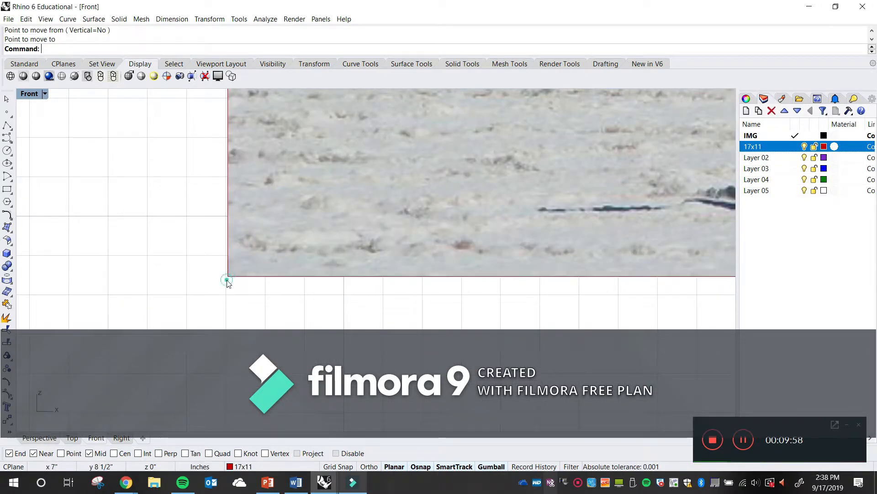
- Scale the reference picture by a factor of .5 from its lower-left corner
scroll(237, 304, down, 6)
scroll(285, 264, down, 6)
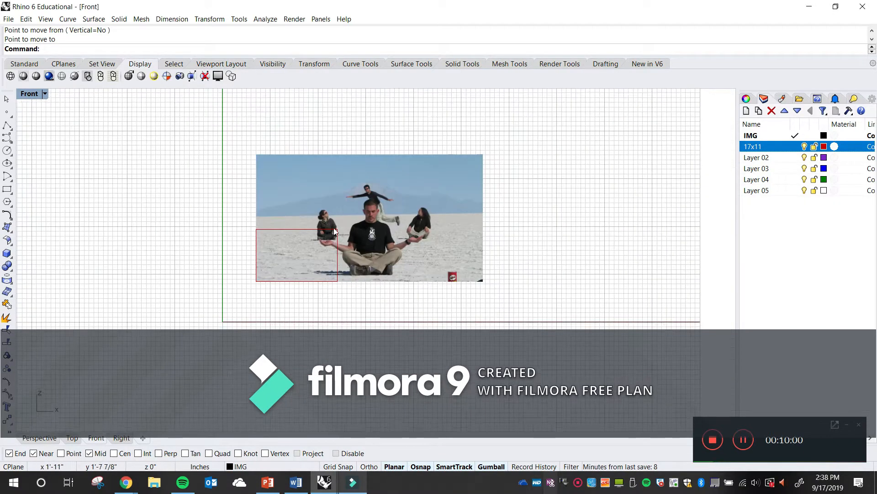
right_drag(288, 265, 289, 295)
scroll(345, 278, up, 6)
right_drag(347, 278, 336, 315)
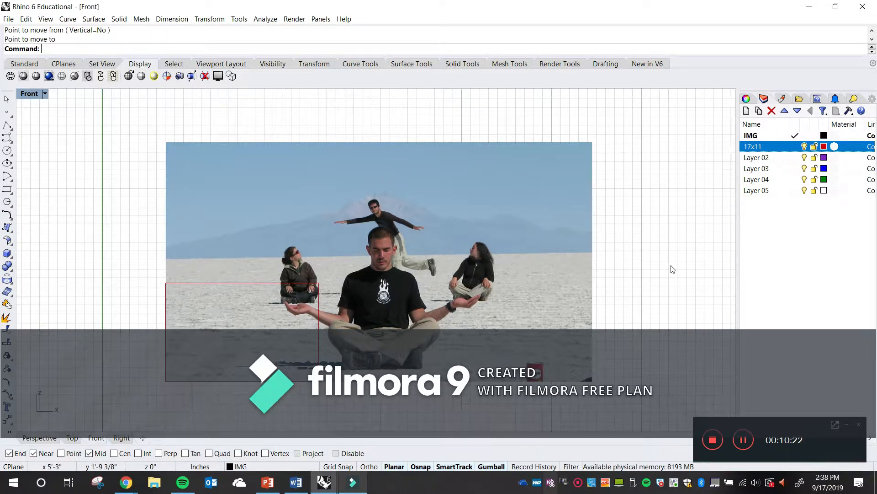
text(Scale)
key(Return)
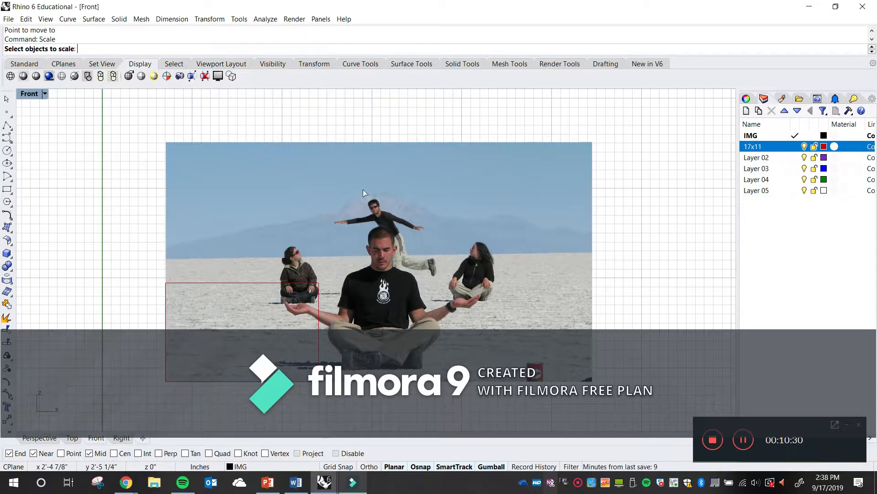
click(393, 210)
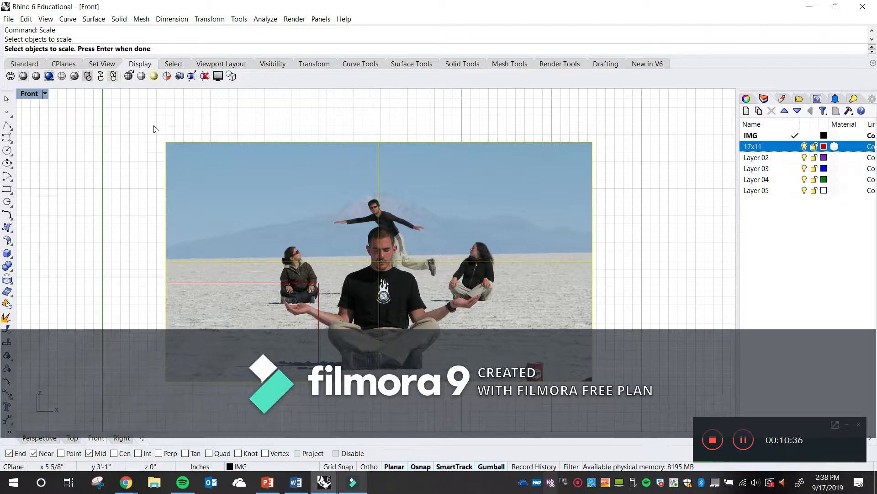
key(Return)
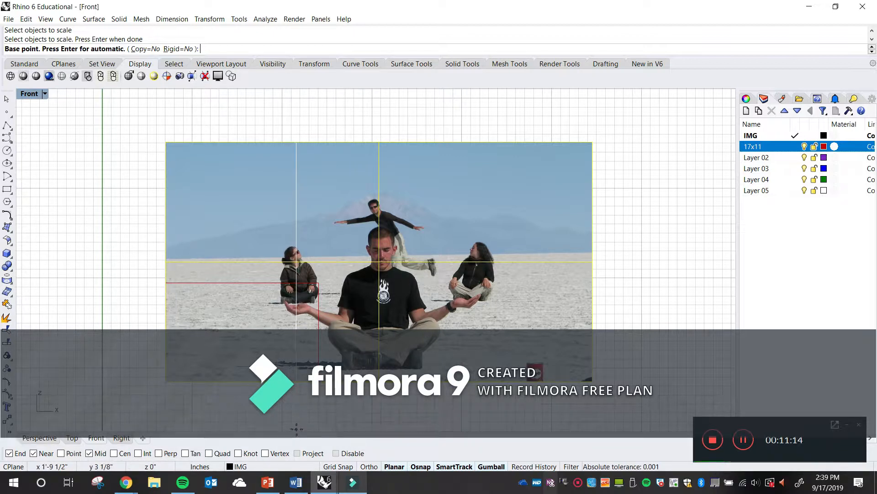
click(169, 383)
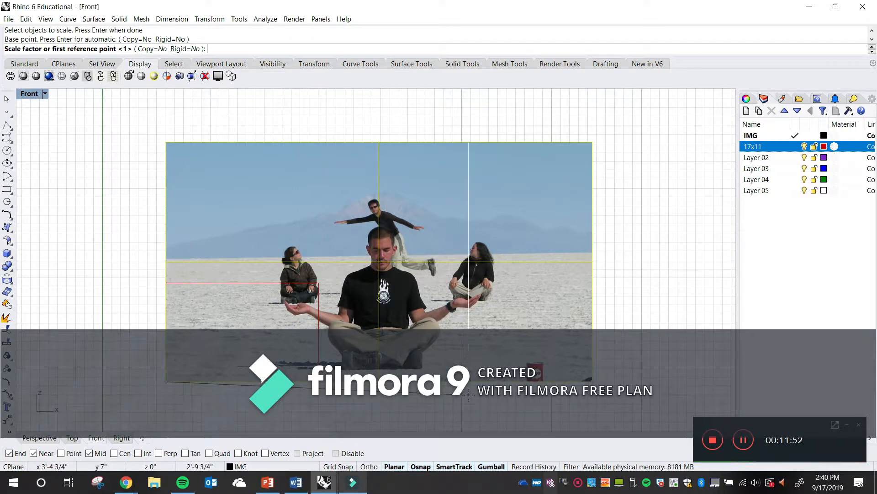
text(.5)
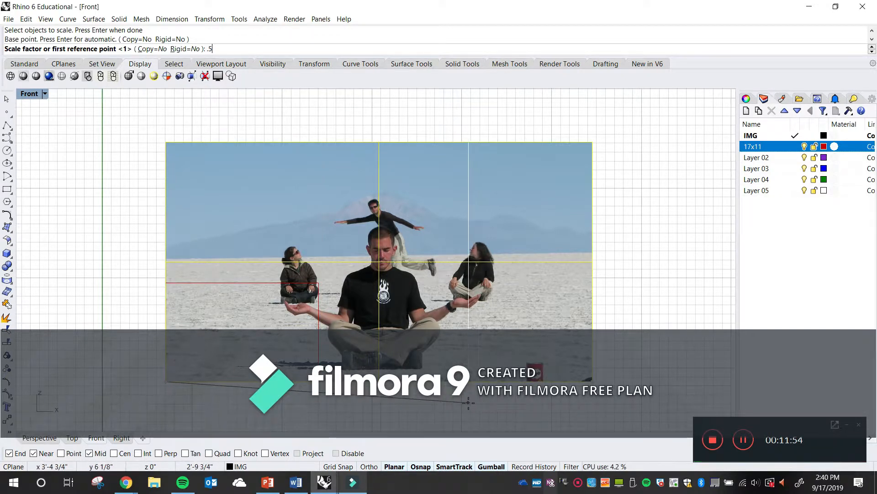
key(Return)
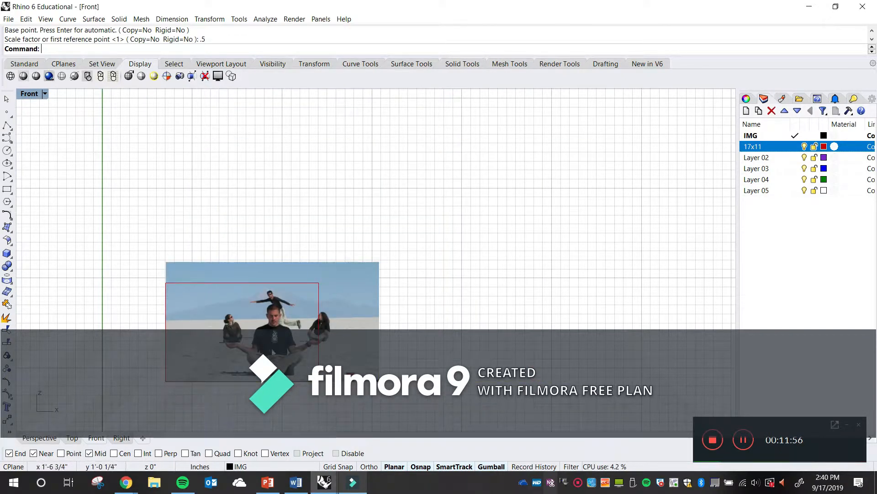
- Scale the picture from its lower-left corner by reference, bringing its lower-right corner onto the rectangle's lower-right corner
scroll(295, 358, up, 4)
right_drag(295, 358, 320, 332)
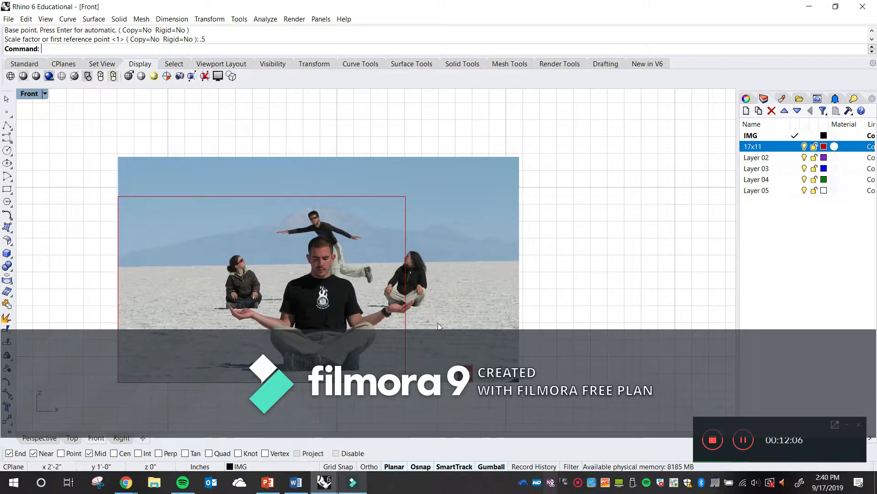
text(Scale)
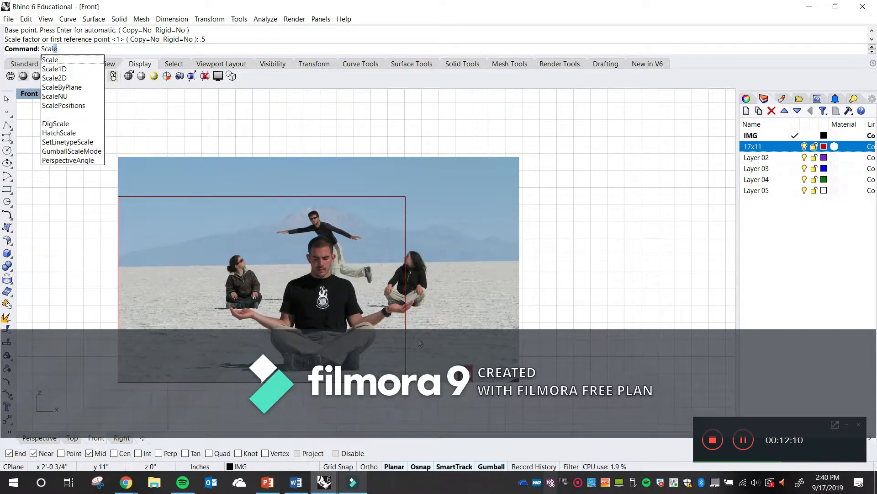
key(Down)
key(Up)
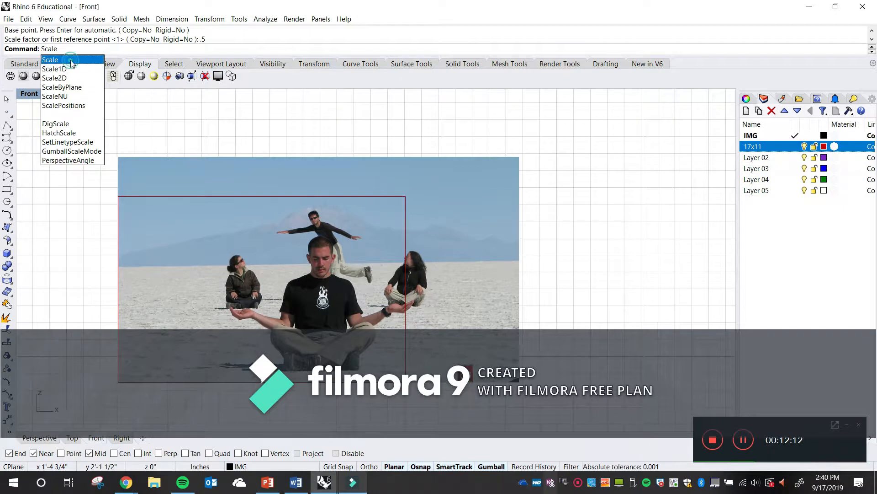
key(Return)
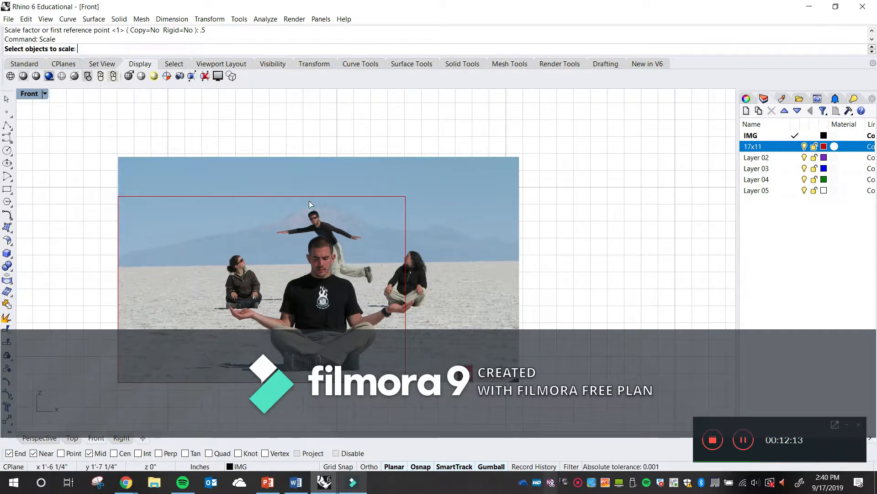
click(269, 187)
key(Return)
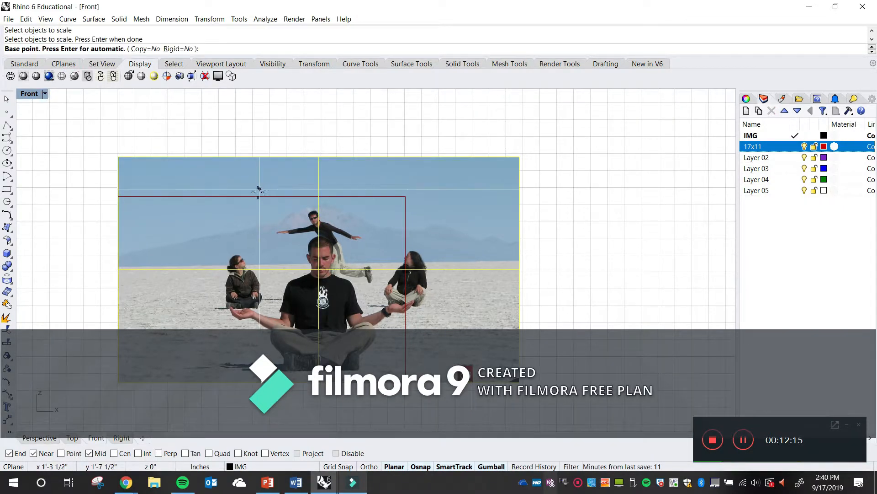
click(115, 379)
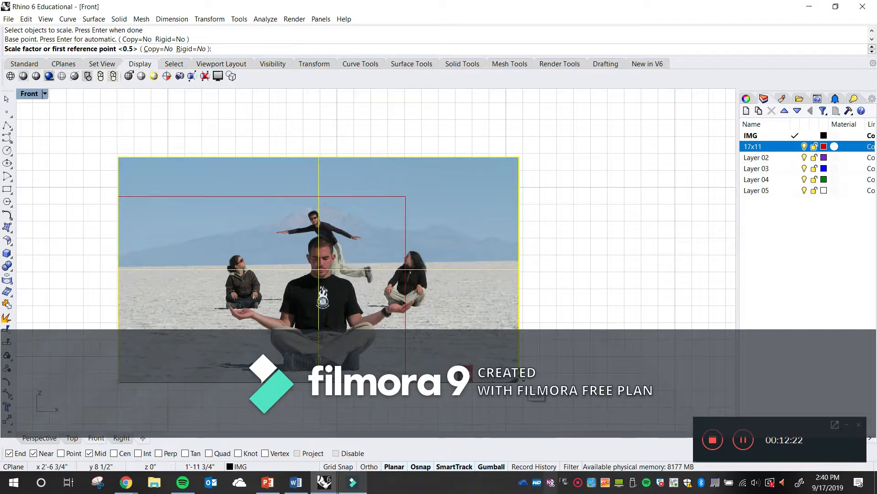
click(519, 382)
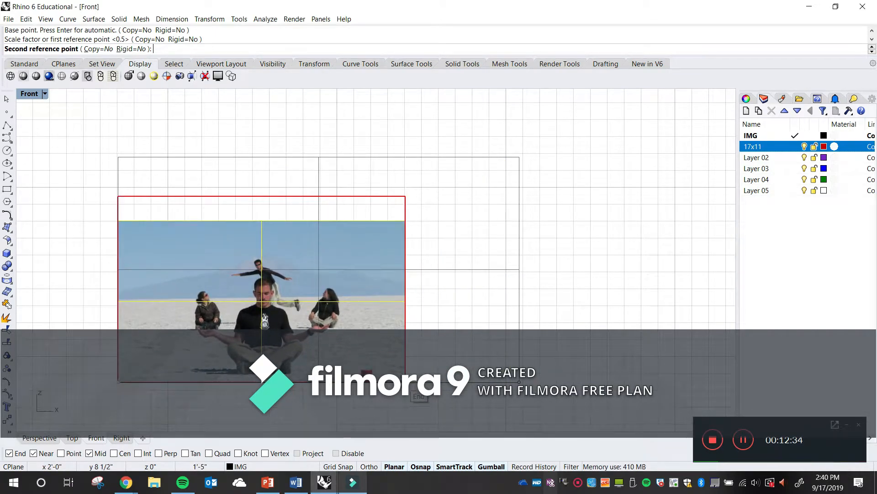
click(406, 381)
- Scale the picture by reference from its lower-left corner, bringing its upper-left corner onto the page rectangle's upper-left corner
right_drag(294, 374, 422, 365)
scroll(366, 340, up, 4)
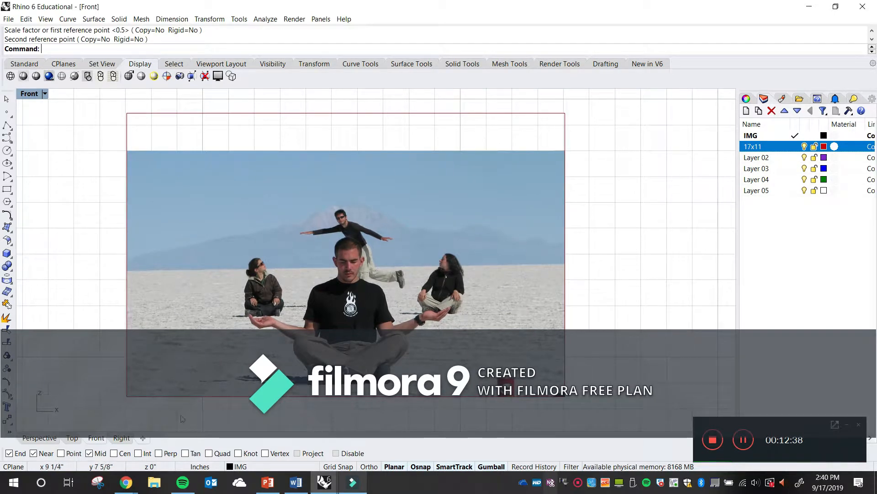
mouse_move(495, 281)
right_down()
mouse_move(506, 270)
mouse_move(505, 291)
mouse_move(496, 287)
right_up()
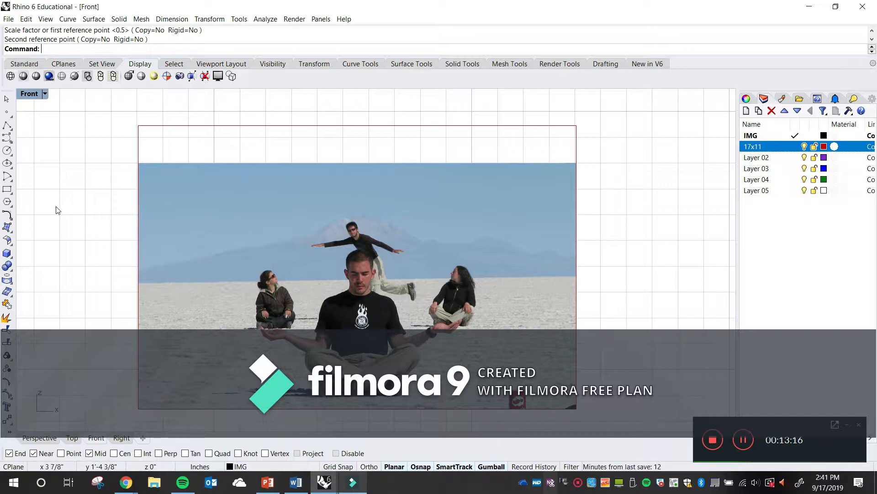
key(Return)
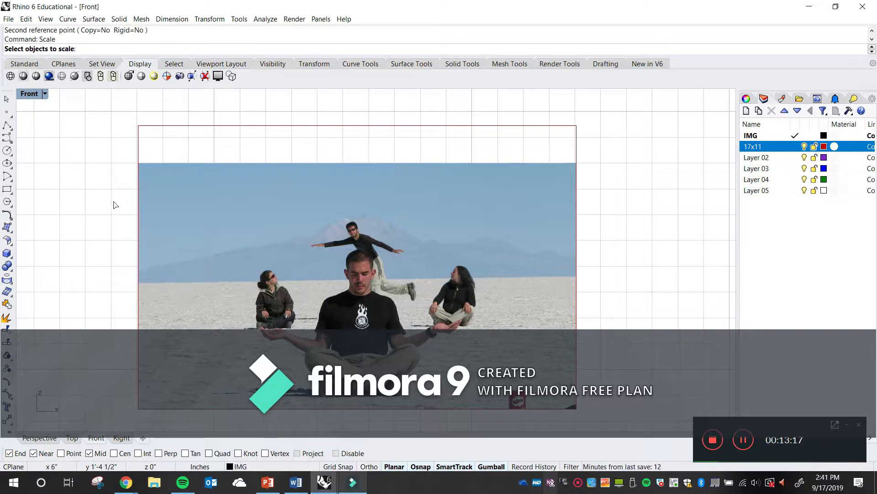
click(210, 202)
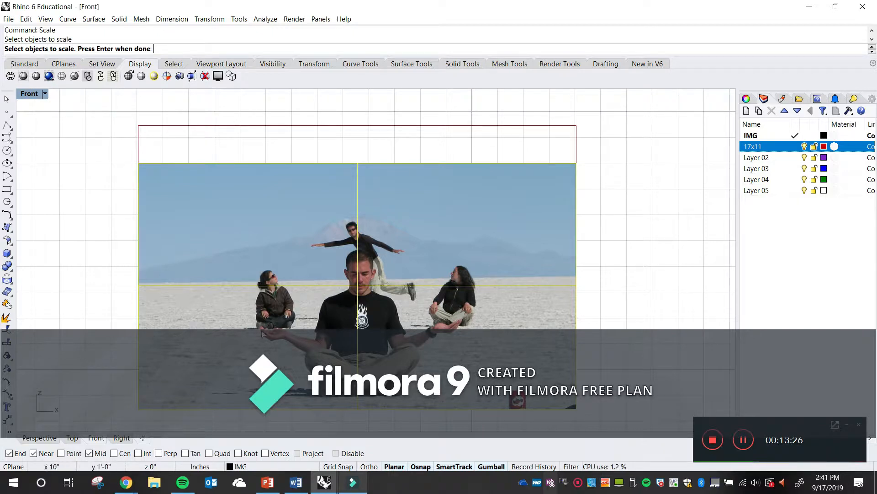
key(Return)
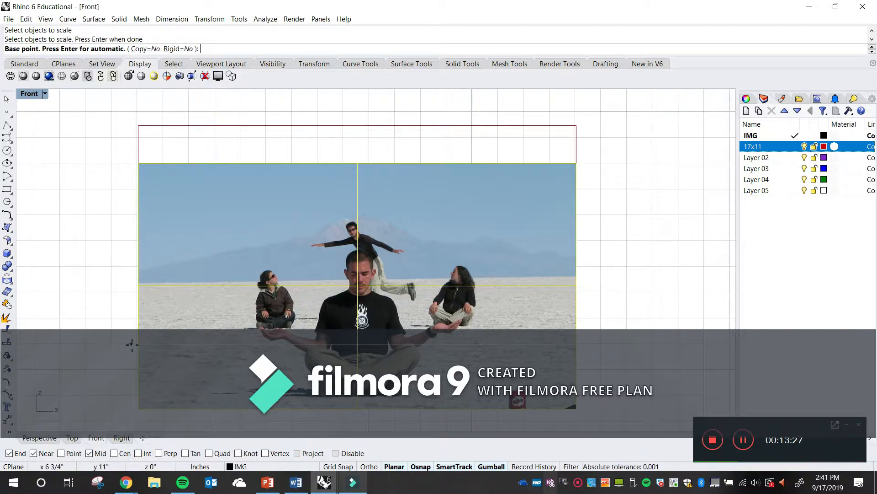
click(139, 407)
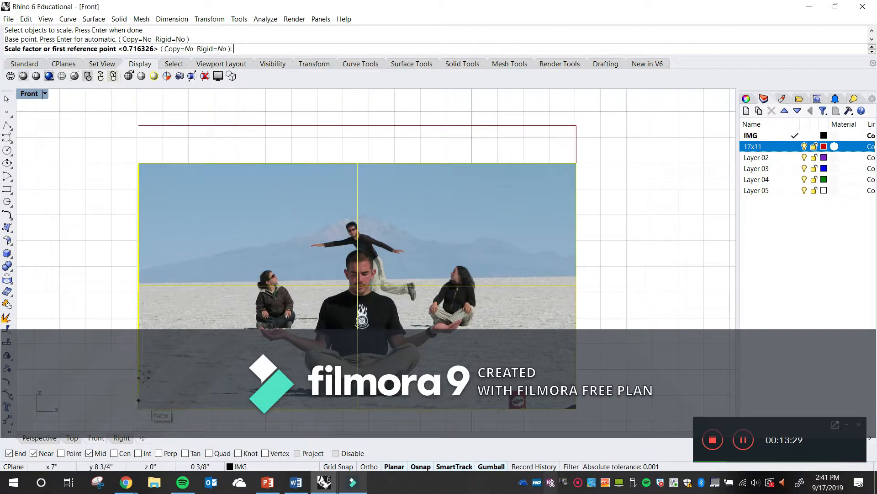
click(140, 162)
click(141, 127)
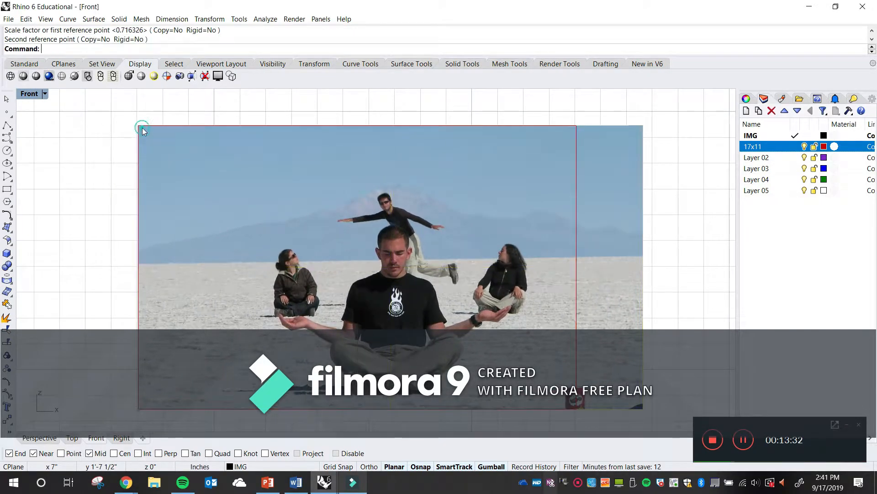
- Slide the picture about 1 1/4 inches left, strictly along the horizontal axis, to center the figures within the page rectangle
click(382, 251)
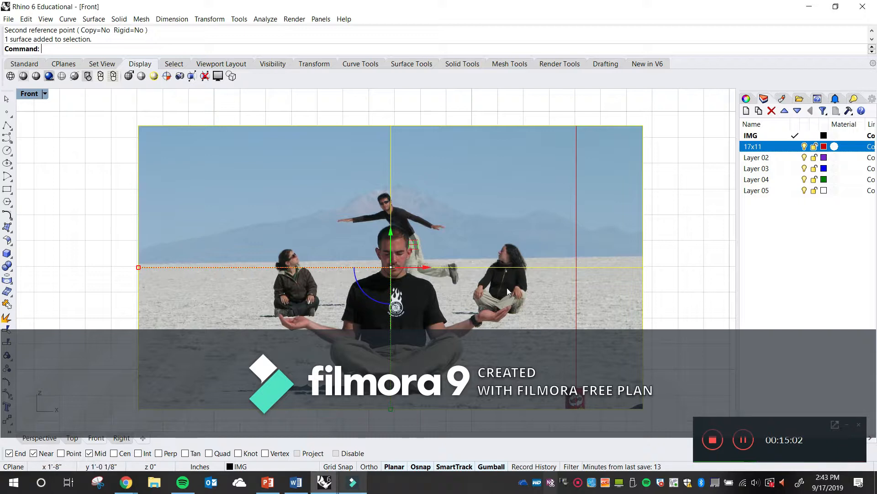
click(85, 275)
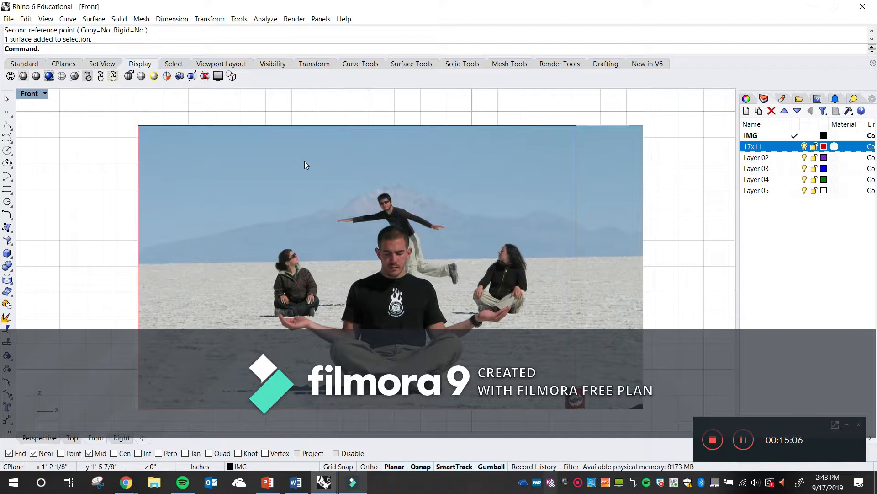
click(398, 211)
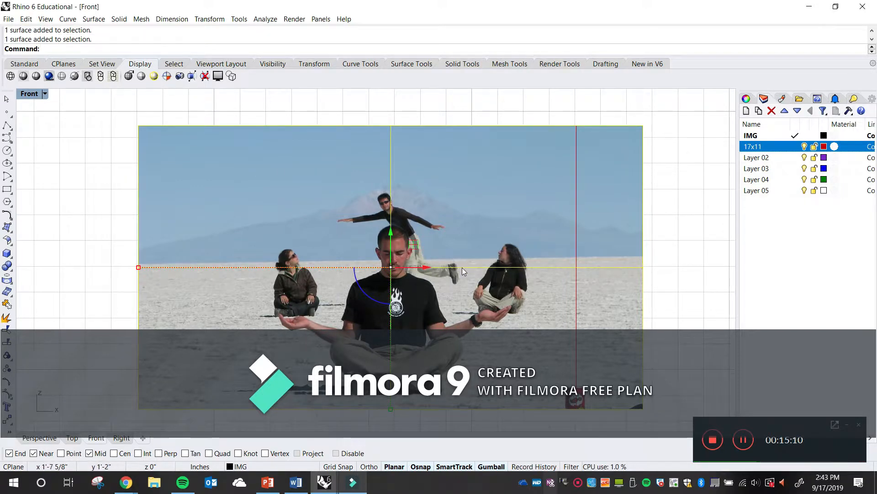
drag(428, 267, 397, 284)
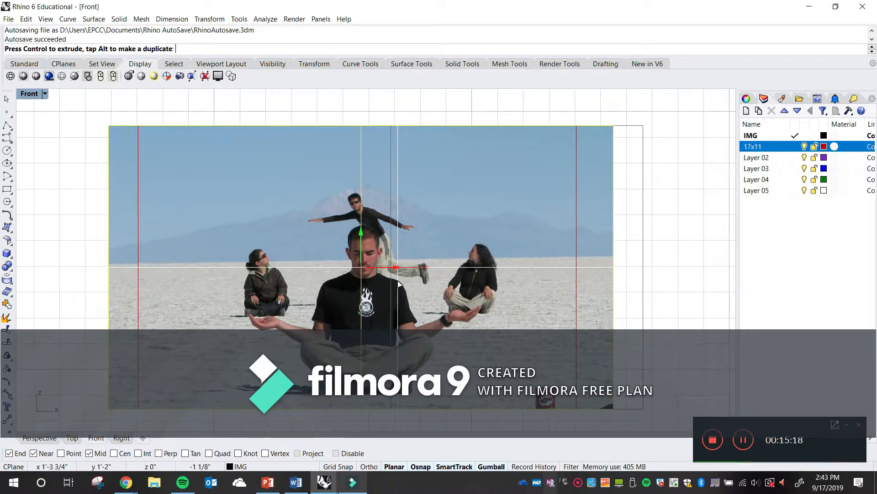
drag(398, 283, 396, 282)
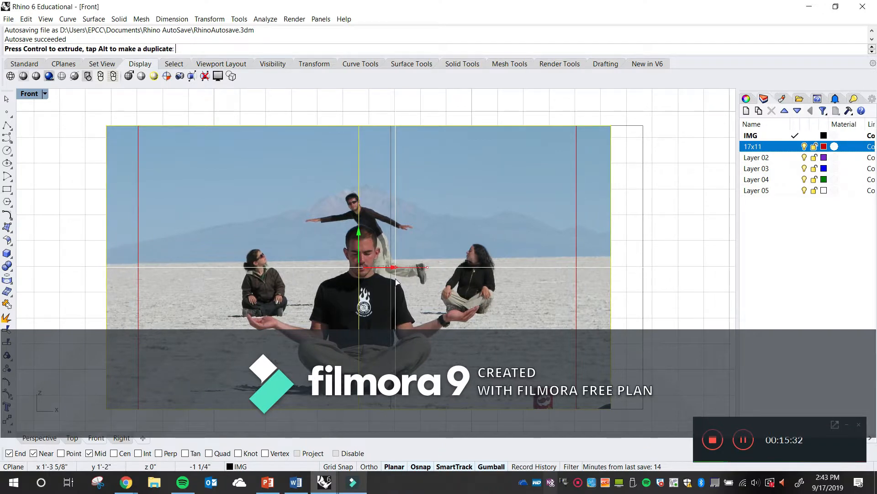
drag(395, 279, 396, 279)
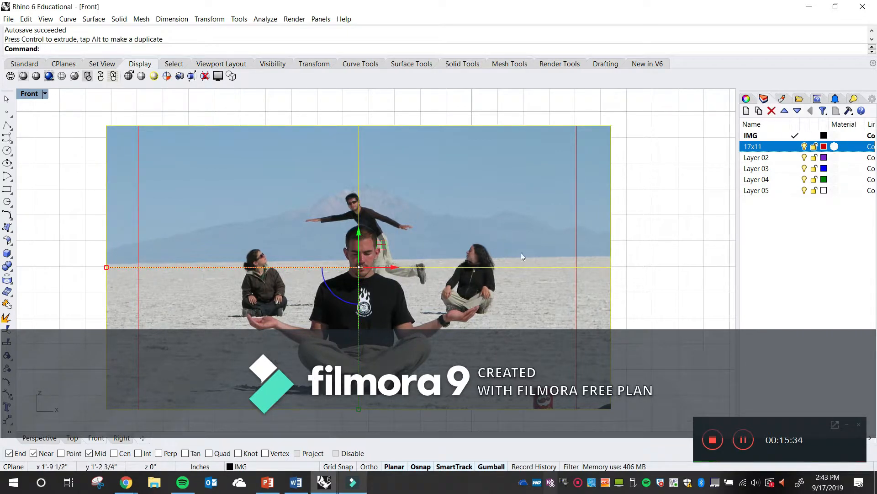
- Try moving the picture freely off the horizontal axis over the page rectangle, undoing each move
drag(484, 290, 455, 289)
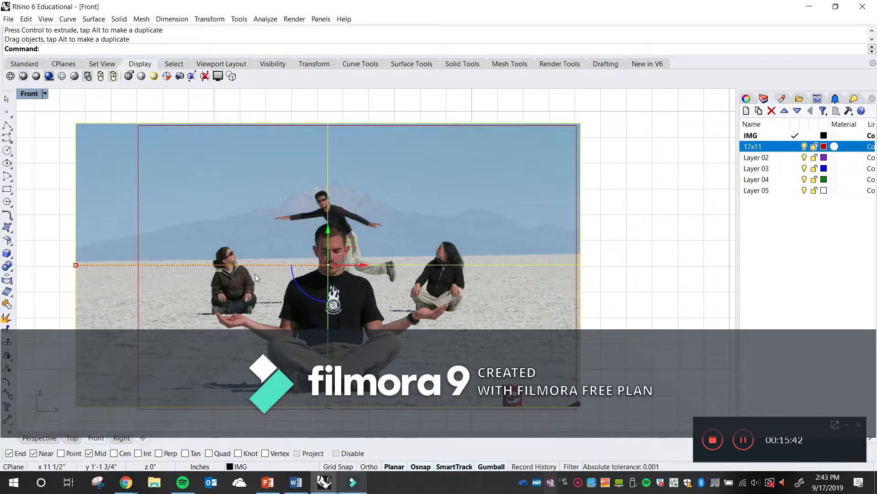
key(ctrl+z)
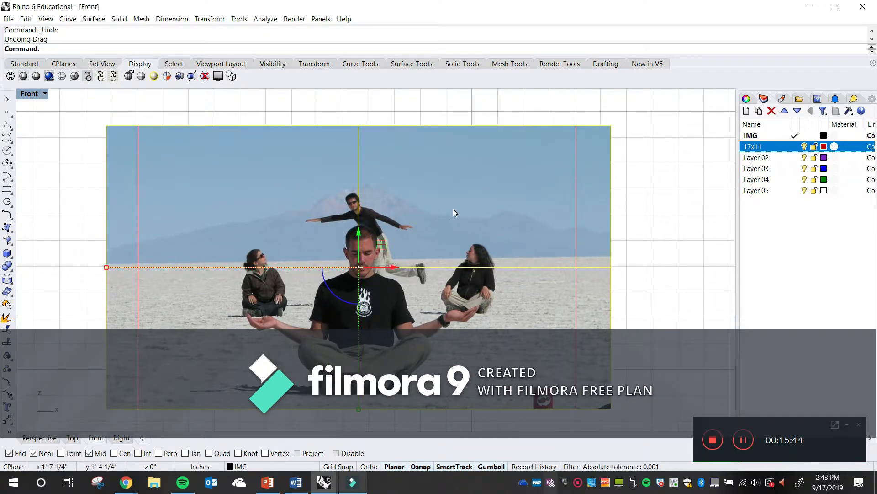
drag(487, 224, 497, 191)
key(ctrl+z)
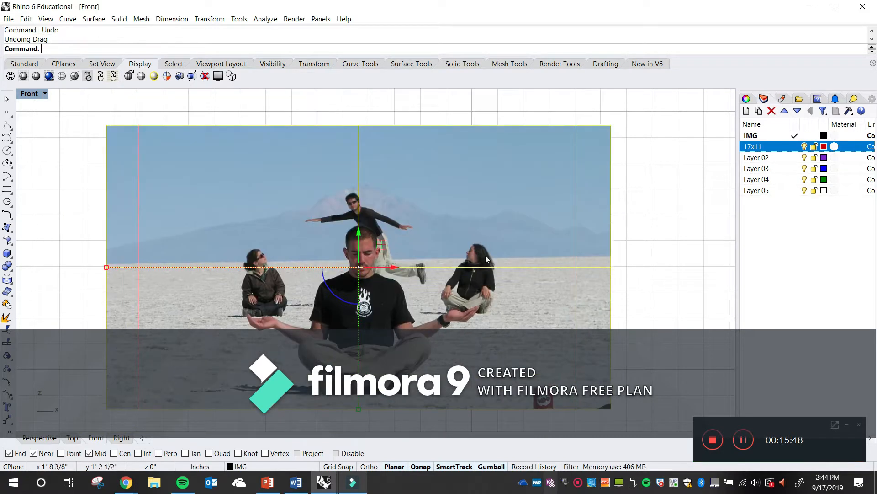
- Nudge the picture slightly further left along the horizontal axis and clear the selection
drag(373, 268, 384, 315)
click(667, 237)
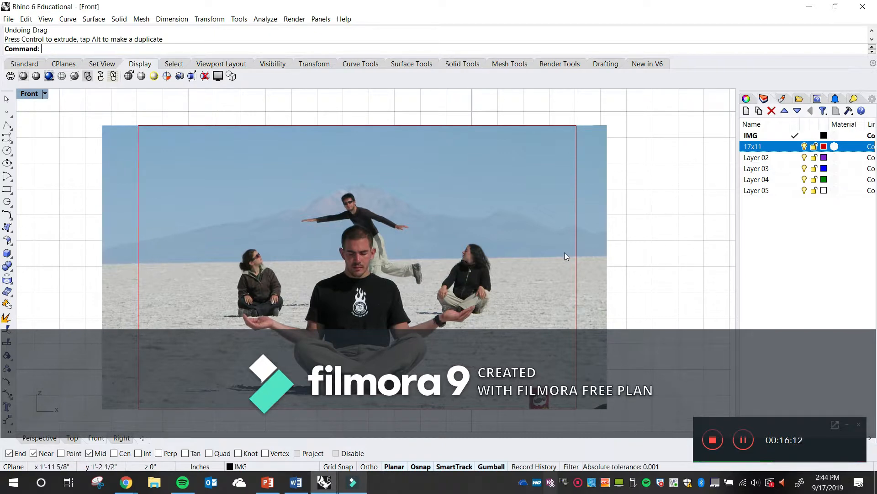
- Start a practice polyline in the empty area right of the picture, placing widely spaced points to form a jagged, angular outline
right_drag(511, 278, 453, 268)
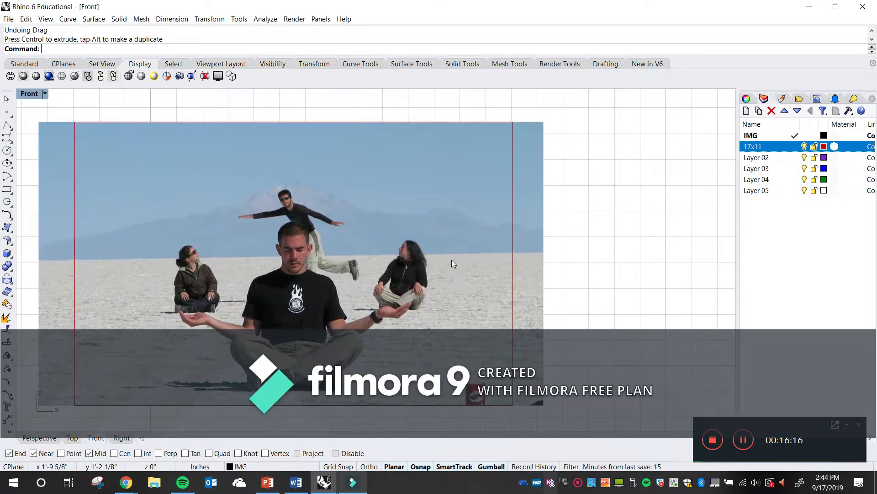
text(Polyline)
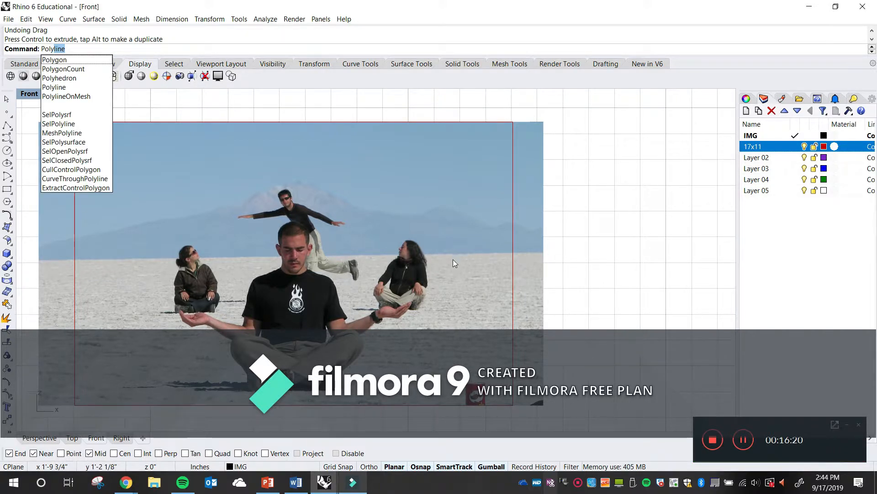
key(Return)
right_drag(462, 215, 363, 236)
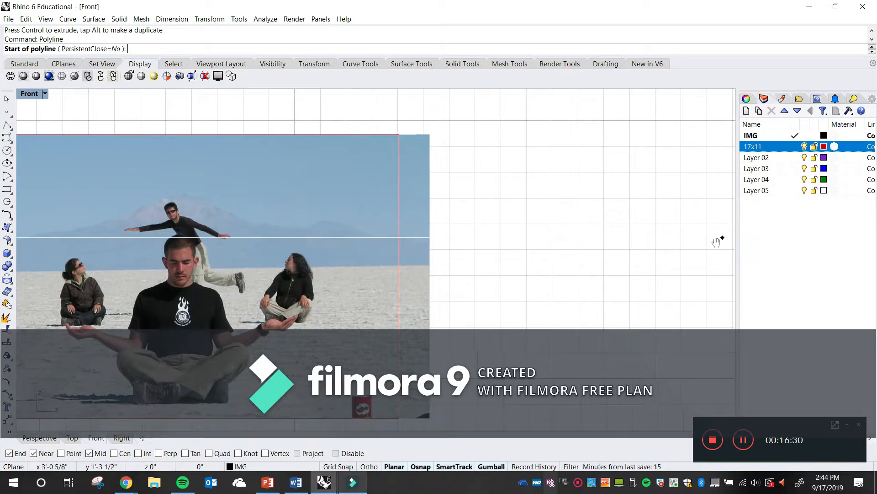
right_drag(719, 241, 577, 239)
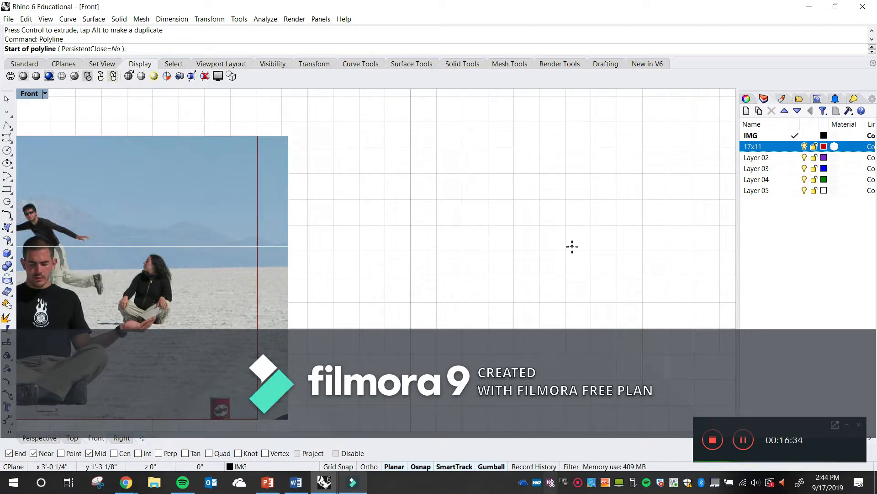
scroll(592, 266, up, 3)
click(588, 265)
click(551, 204)
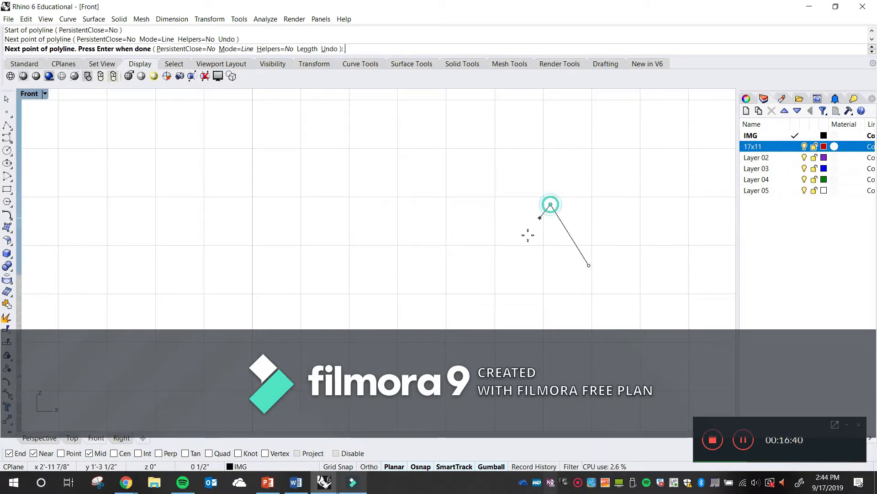
click(490, 253)
click(394, 170)
click(422, 130)
click(383, 114)
click(332, 146)
click(325, 214)
click(250, 236)
click(120, 236)
click(109, 284)
click(109, 333)
click(170, 321)
click(201, 361)
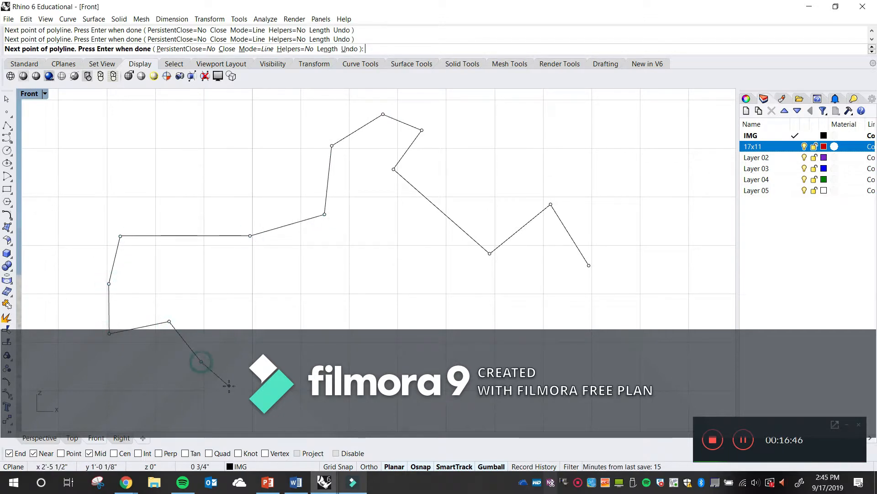
- Continue the practice polyline with closely spaced short segments that approximate an S-shaped curve, and finish it
click(210, 380)
click(218, 379)
click(226, 378)
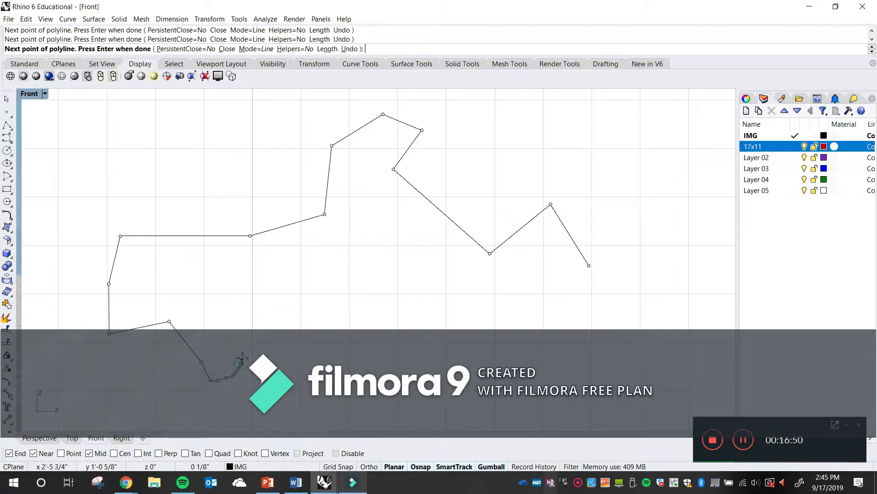
click(244, 342)
click(241, 337)
click(237, 331)
click(231, 326)
click(226, 319)
click(224, 315)
click(220, 309)
click(219, 305)
click(219, 290)
click(223, 281)
click(233, 274)
click(242, 272)
click(256, 277)
click(261, 283)
click(273, 289)
click(279, 288)
click(288, 277)
key(Return)
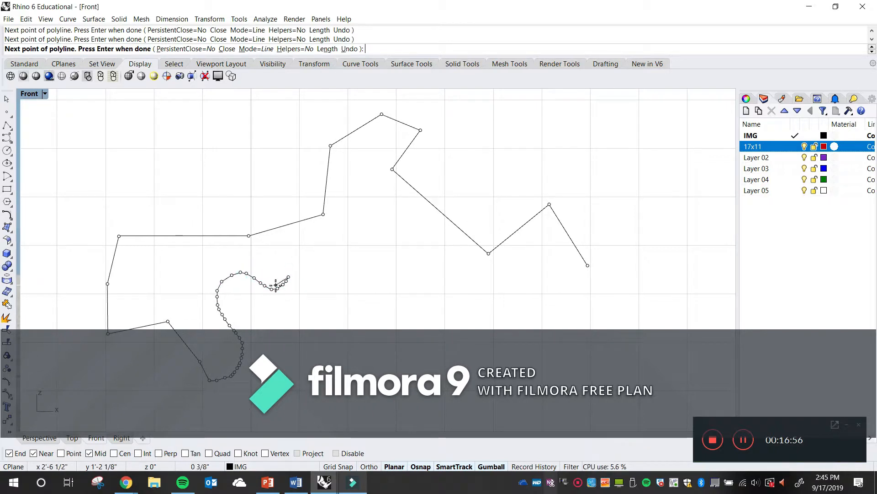
- Examine the practice polyline up close and from afar, comparing the short segments of its curved part with the long straight ones
scroll(255, 329, down, 5)
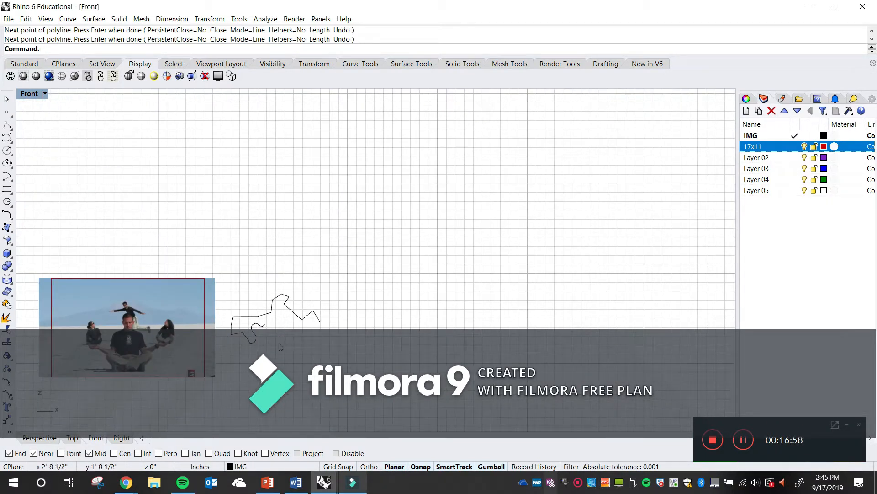
scroll(276, 351, up, 3)
scroll(276, 351, up, 6)
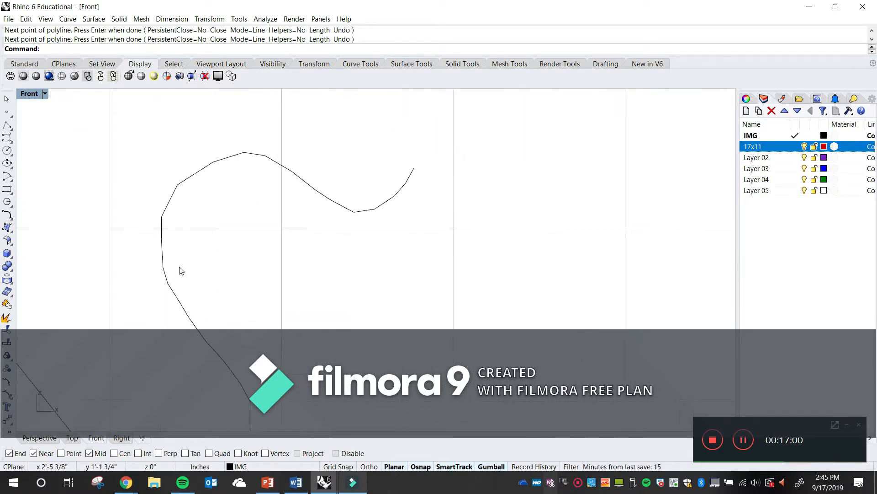
scroll(158, 236, down, 3)
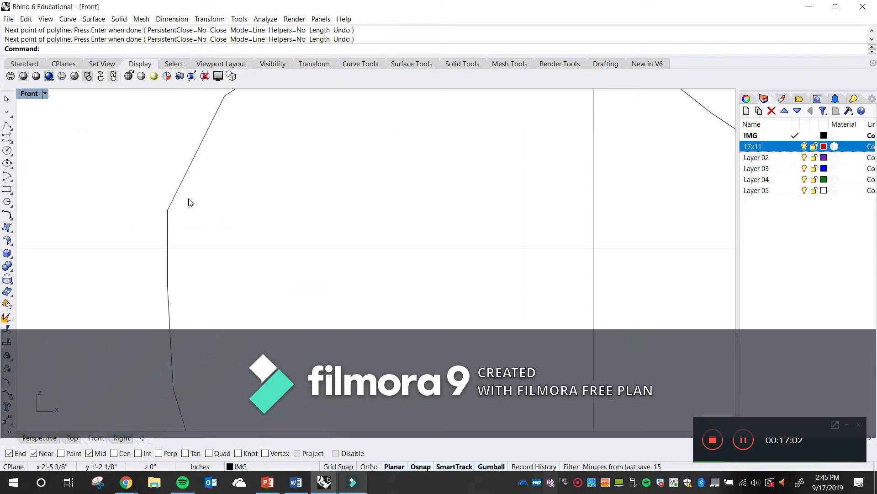
right_drag(281, 123, 228, 221)
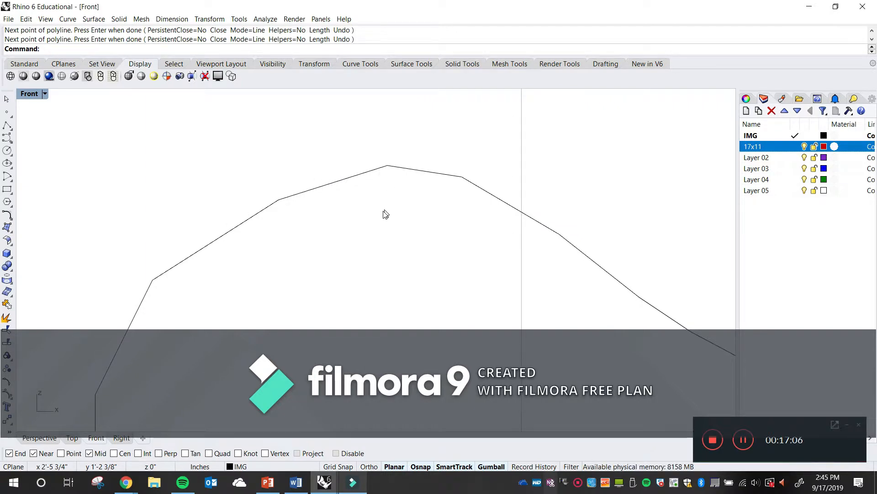
scroll(386, 241, up, 5)
scroll(386, 240, down, 6)
right_drag(386, 240, 215, 265)
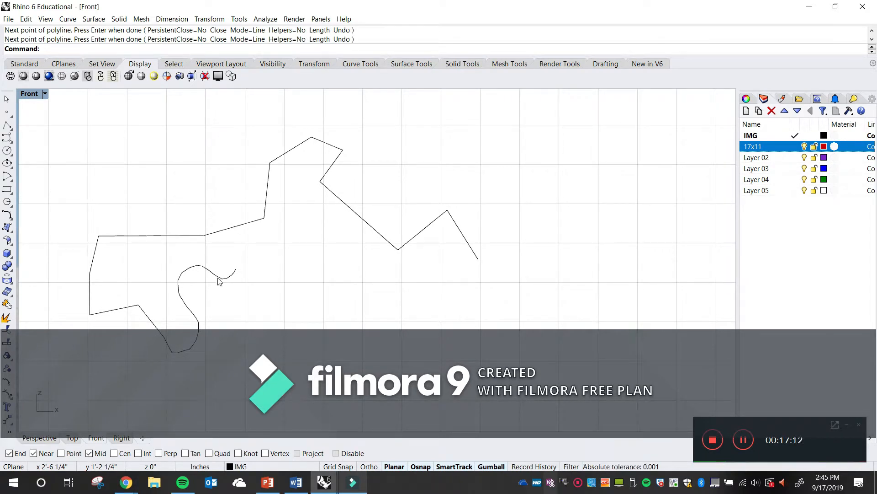
right_drag(414, 314, 414, 327)
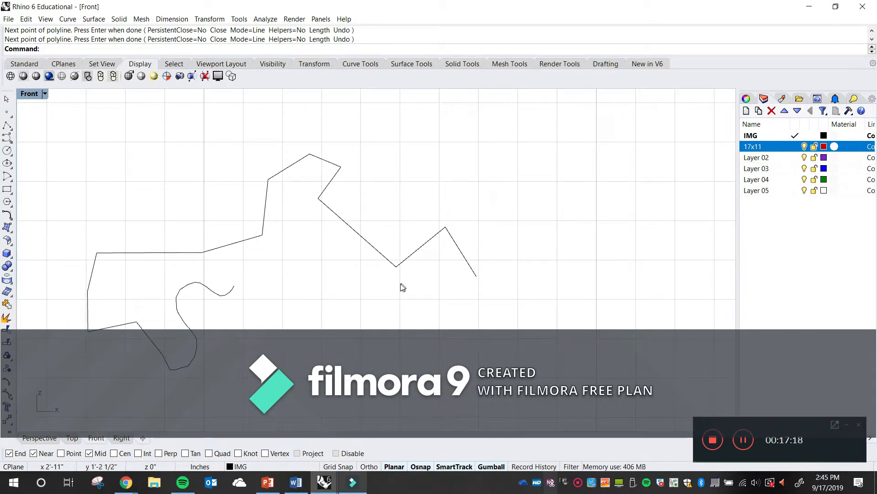
scroll(338, 276, down, 2)
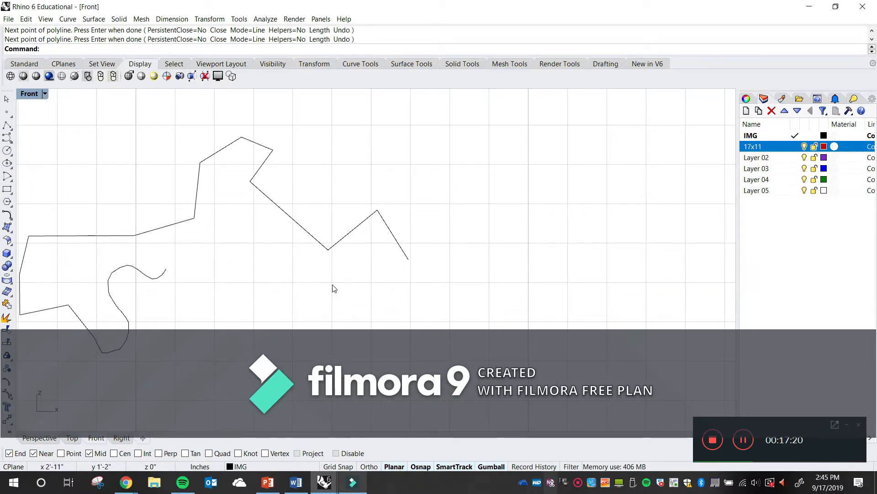
scroll(378, 227, down, 2)
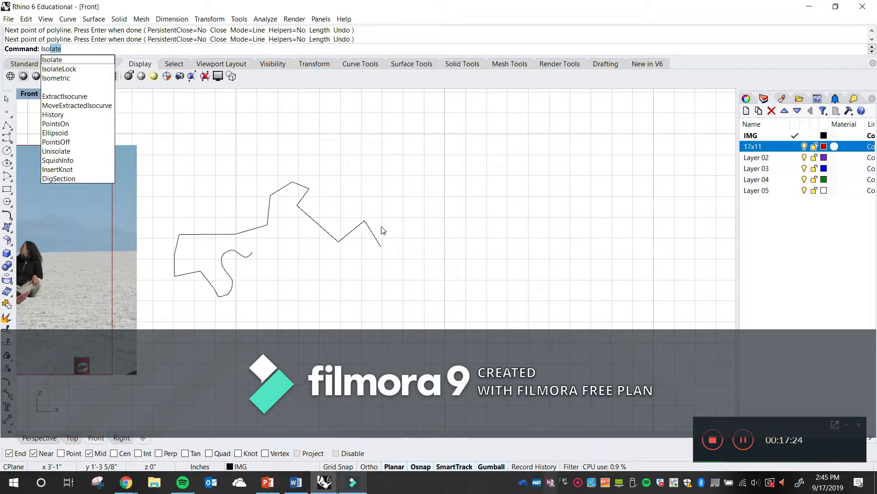
- Draw a smooth, winding practice curve with InterpCrv in the empty area beside the polyline, ending it below the polyline's zigzag
key(Escape)
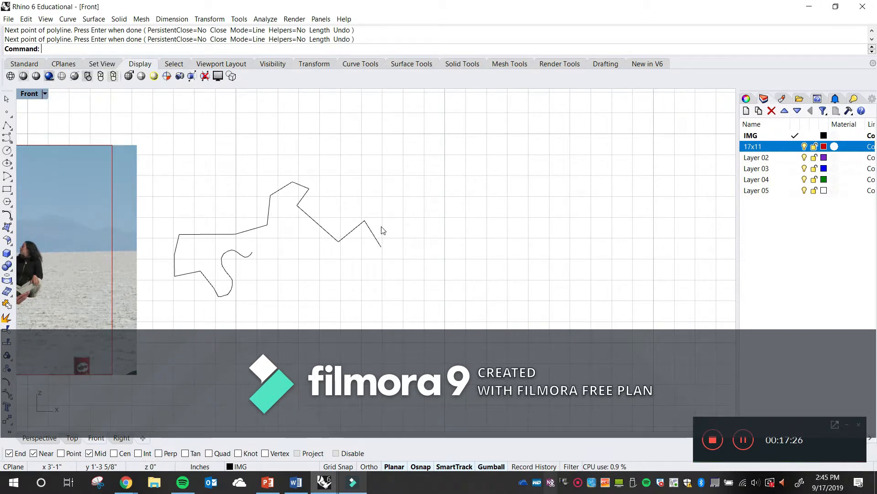
text(I)
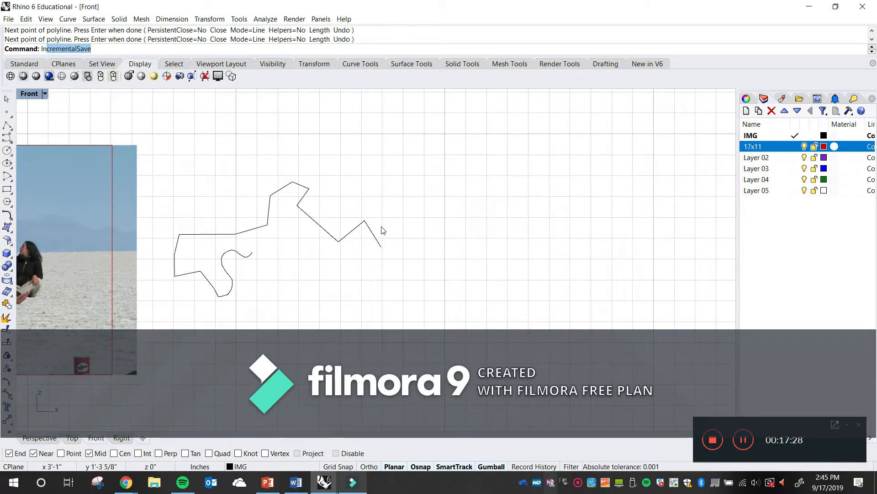
text(nterp)
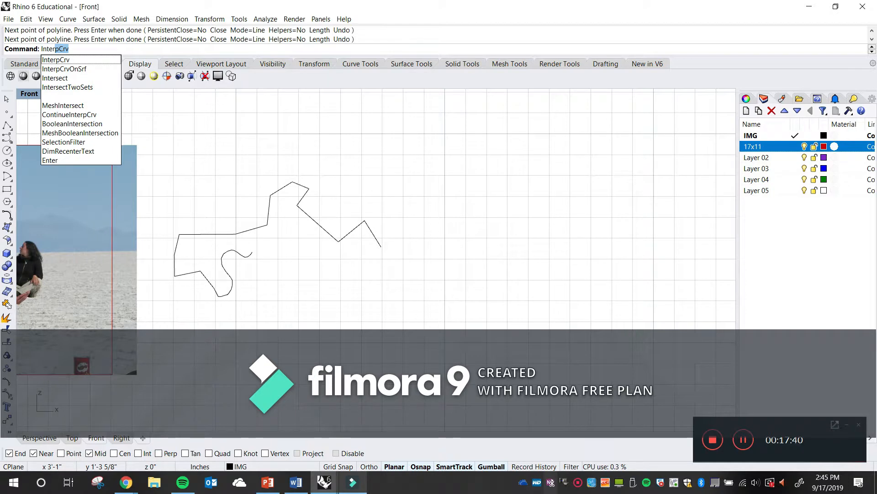
key(Return)
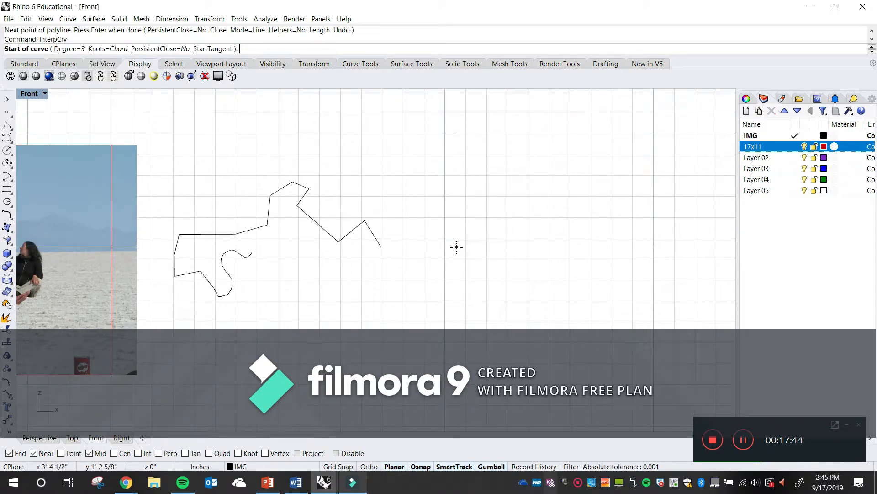
click(532, 226)
click(473, 202)
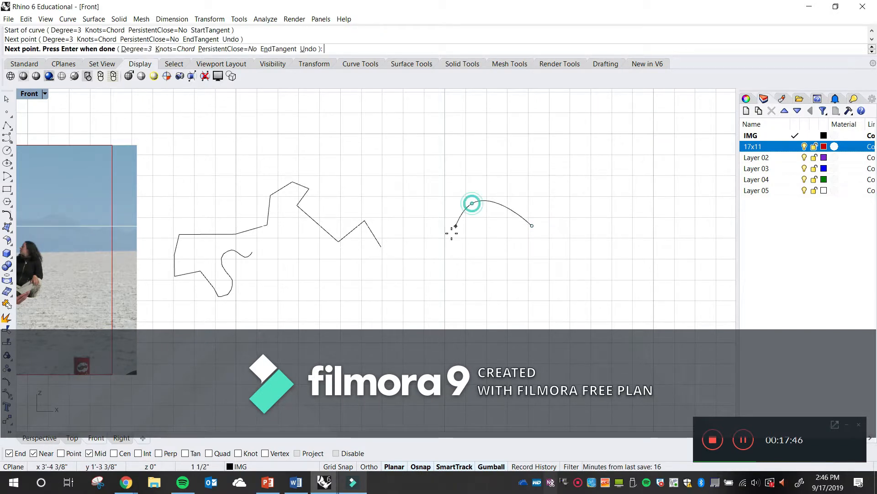
click(450, 243)
click(465, 286)
click(502, 316)
click(515, 360)
click(478, 404)
click(460, 356)
click(469, 318)
click(442, 301)
click(405, 287)
click(369, 274)
click(338, 253)
key(Return)
- Select the reference picture and show its material settings, with the side panel widened so they are readable
mouse_move(300, 291)
right_down()
mouse_move(557, 264)
mouse_move(586, 253)
mouse_move(575, 256)
right_up()
right_drag(250, 261, 317, 258)
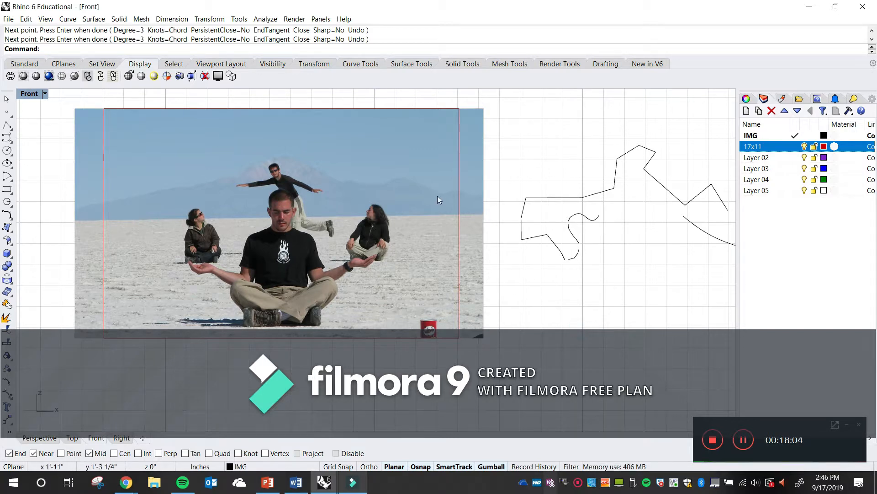
click(374, 200)
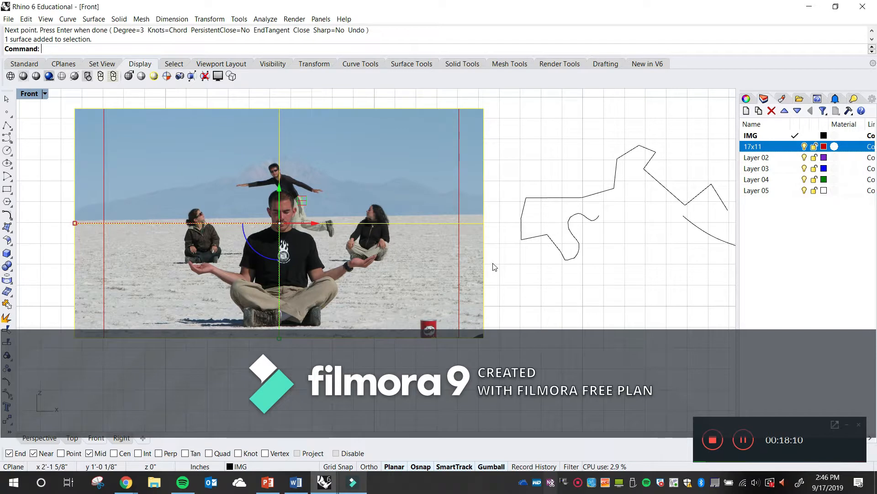
click(605, 139)
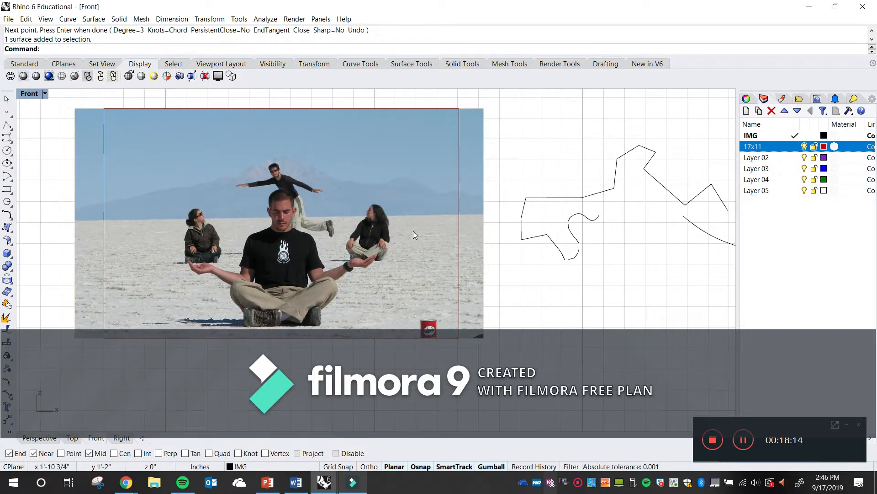
click(319, 209)
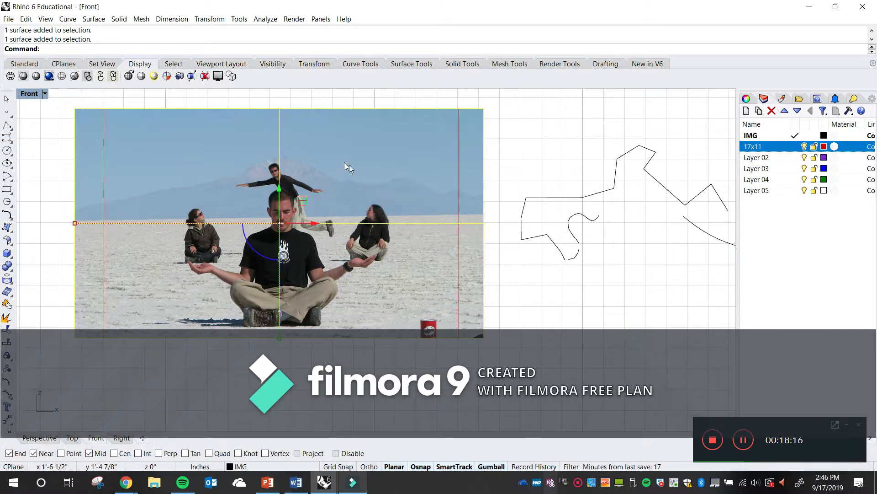
click(783, 100)
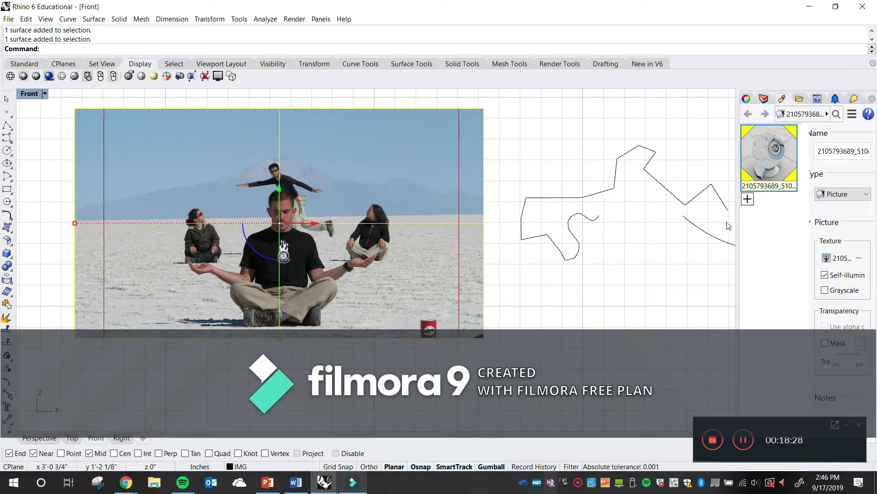
drag(693, 220, 693, 221)
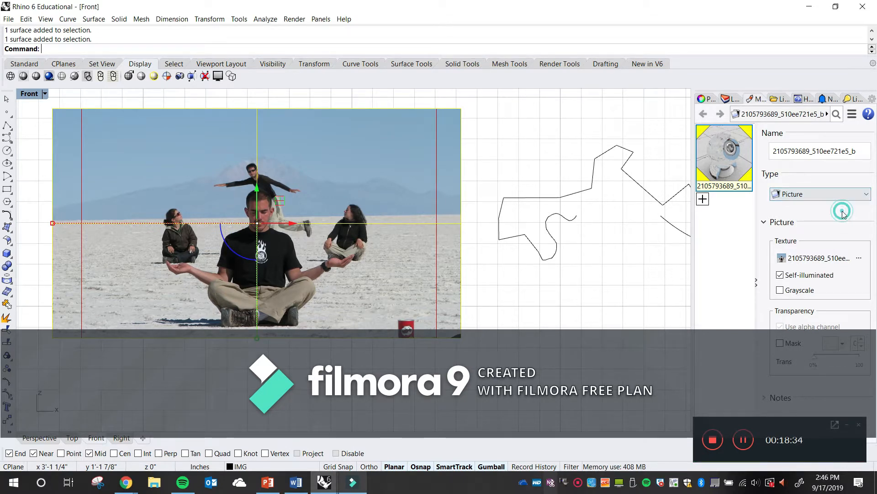
- Set the transparency of the picture's material to about 62%
drag(801, 432, 716, 439)
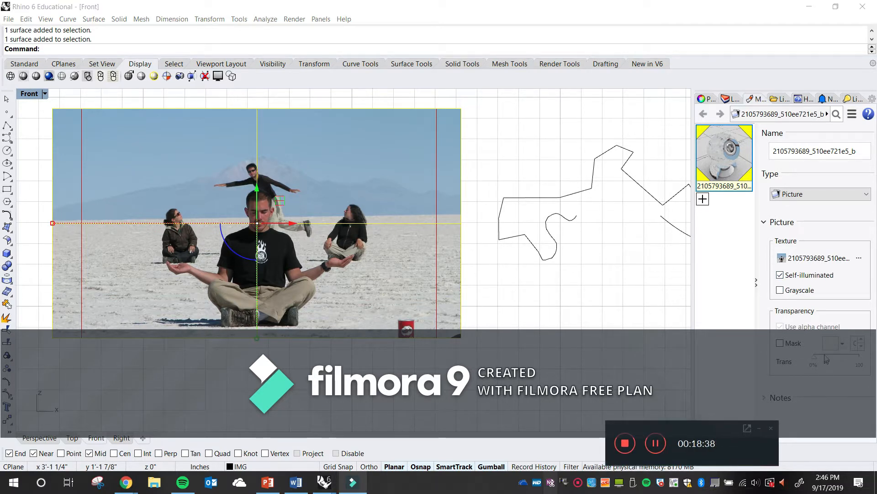
click(807, 221)
click(809, 221)
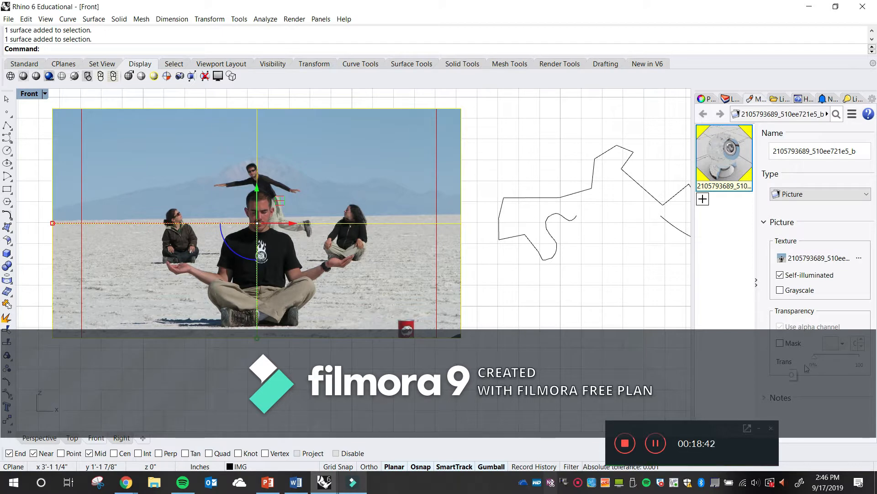
drag(809, 363, 840, 361)
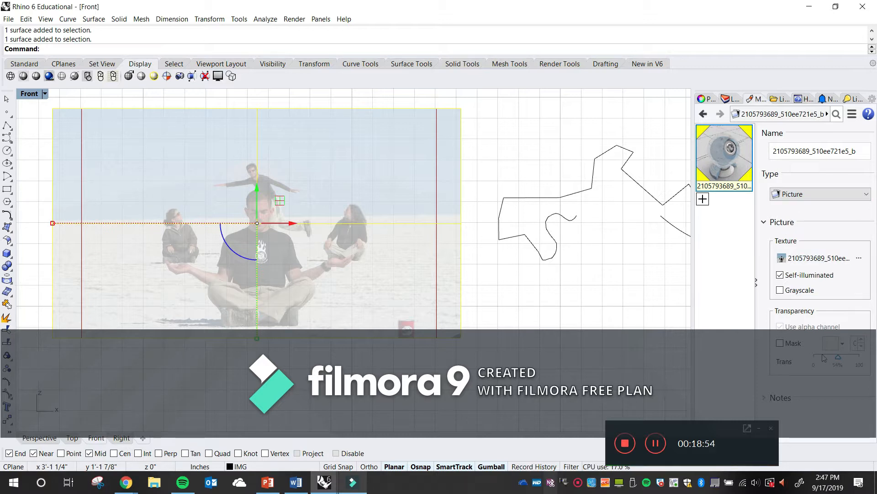
drag(836, 360, 842, 360)
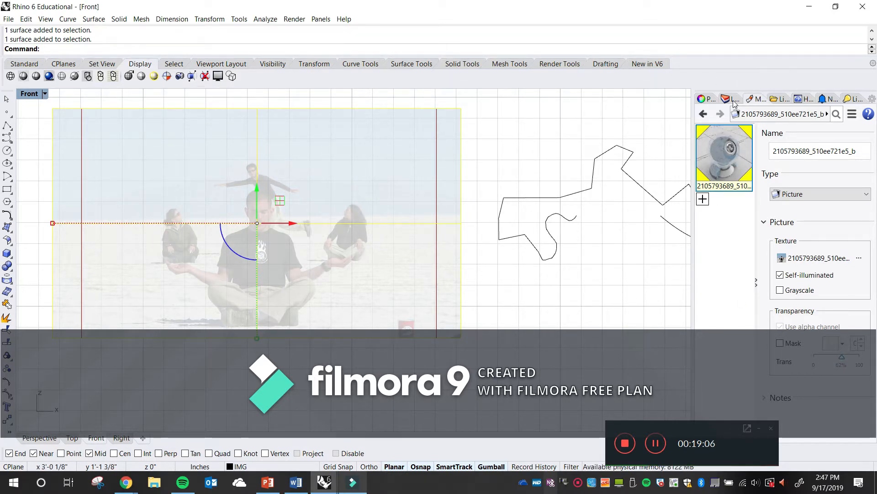
- Return to the layer list and clear the picture's selection
click(703, 99)
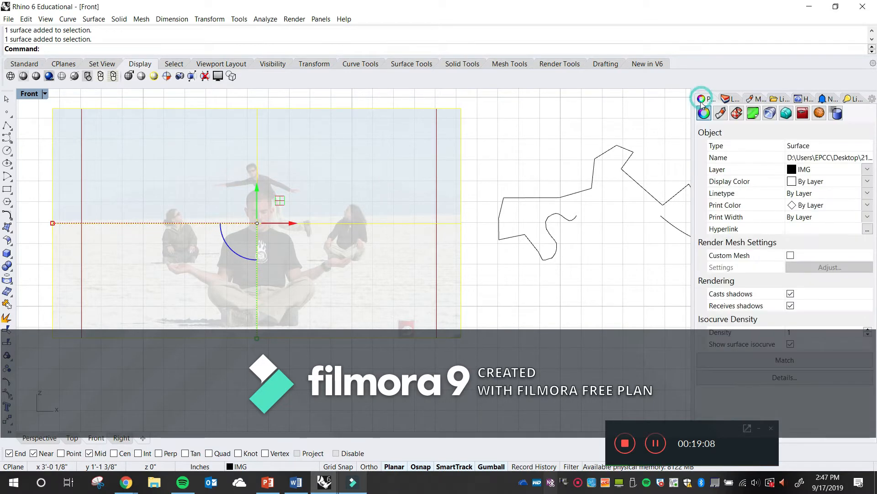
click(726, 99)
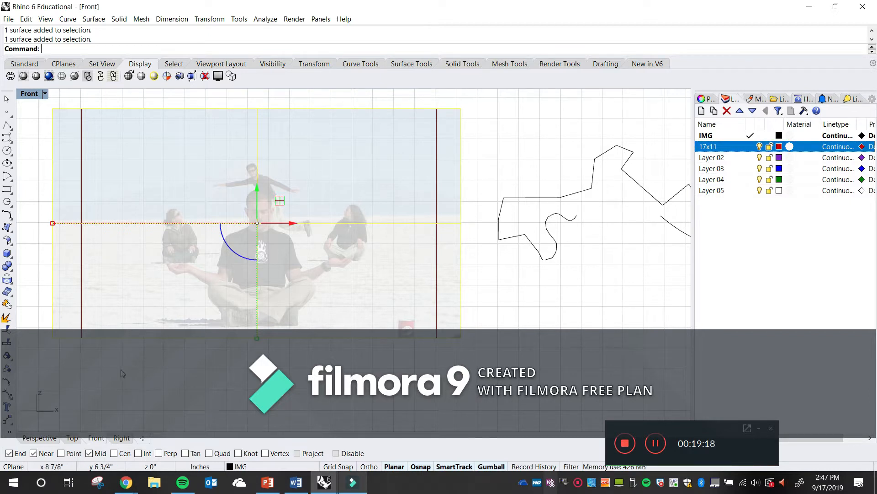
click(576, 302)
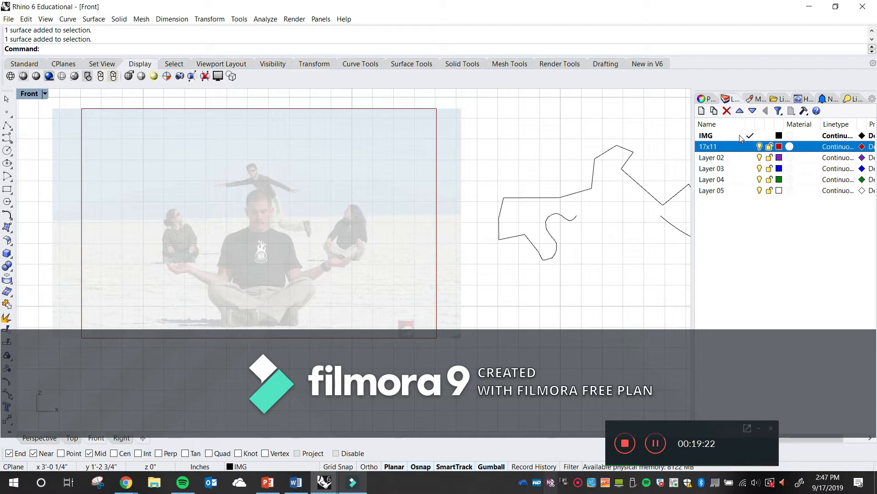
- Try switching the current layer back and forth among IMG, 17x11 and Layer 02 to Layer 05
click(750, 159)
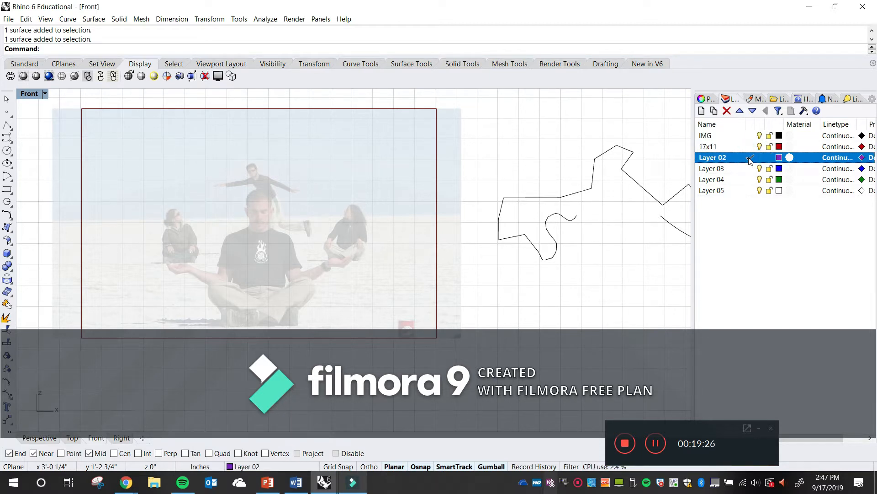
click(750, 146)
click(750, 136)
click(750, 147)
click(751, 157)
click(751, 168)
click(751, 179)
click(751, 190)
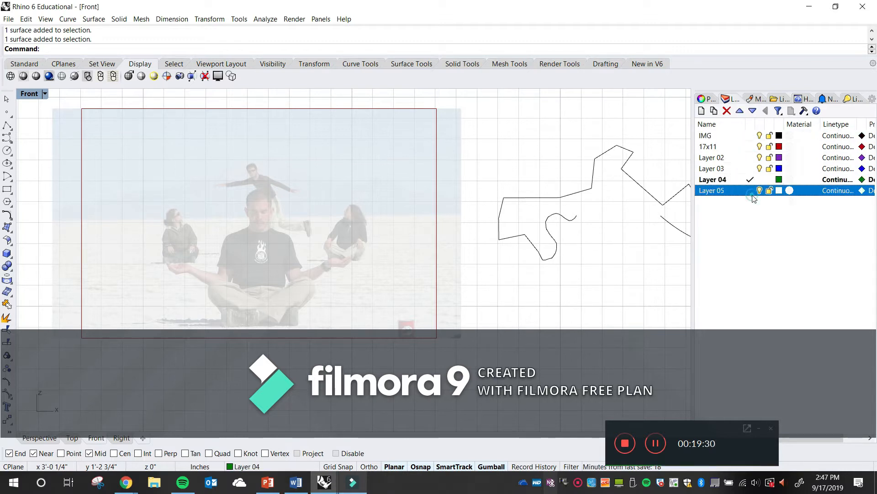
click(751, 157)
click(750, 146)
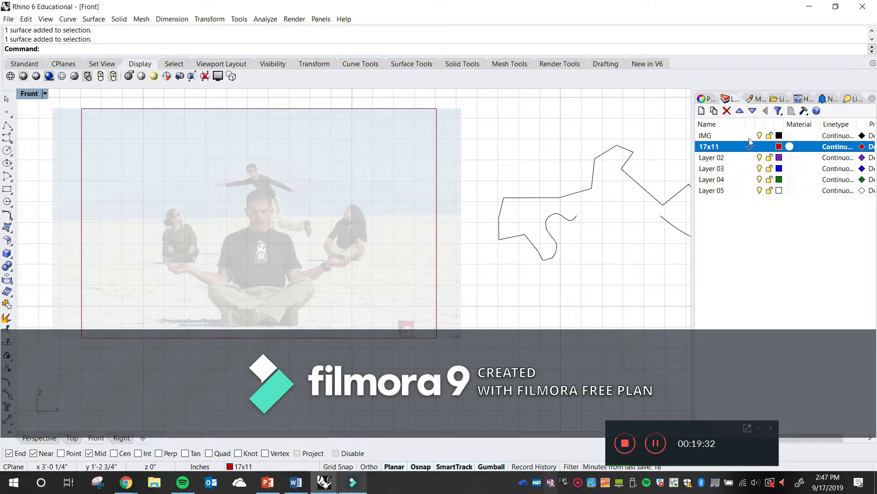
click(750, 157)
click(751, 169)
click(751, 180)
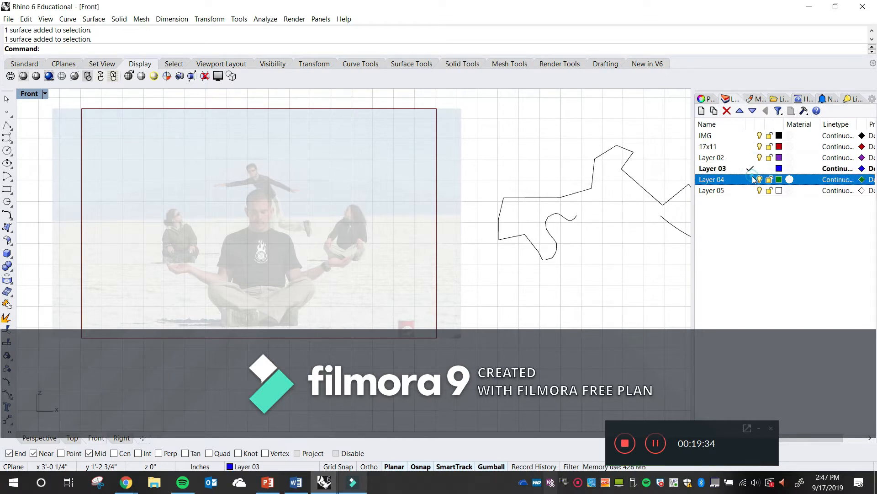
click(751, 190)
click(751, 169)
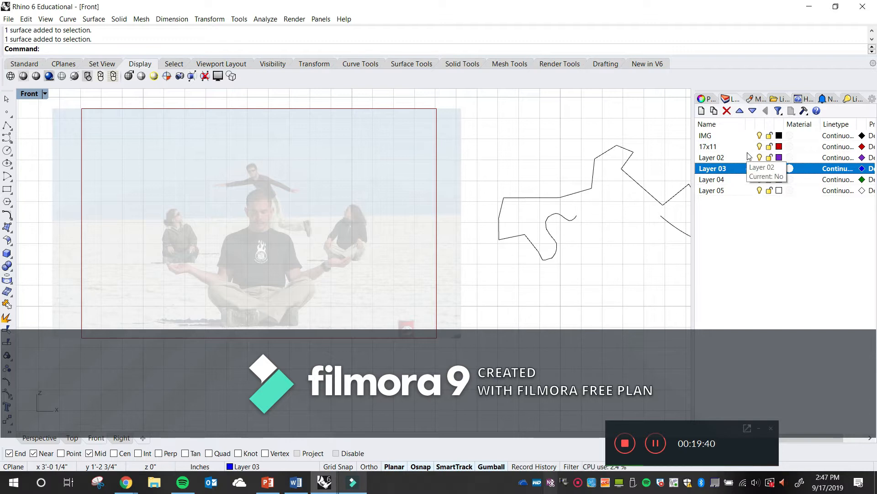
- Make Layer 02 the current layer and lock the 17x11 and IMG layers
click(750, 157)
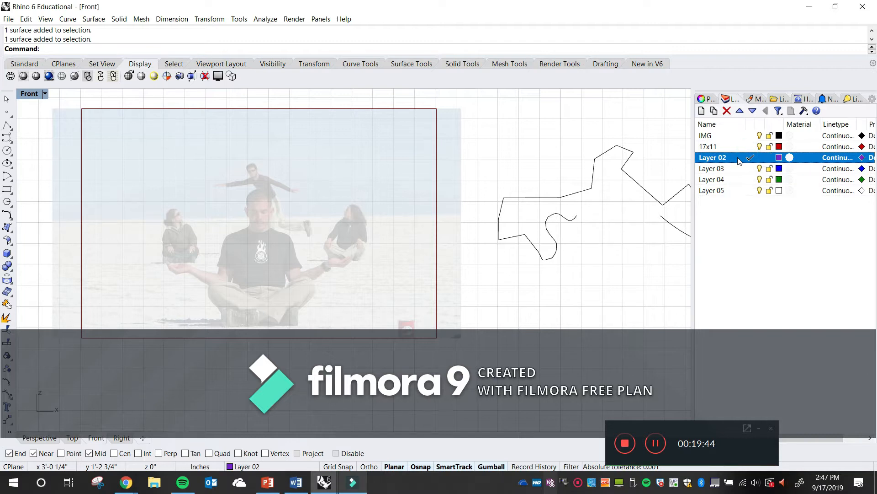
click(769, 146)
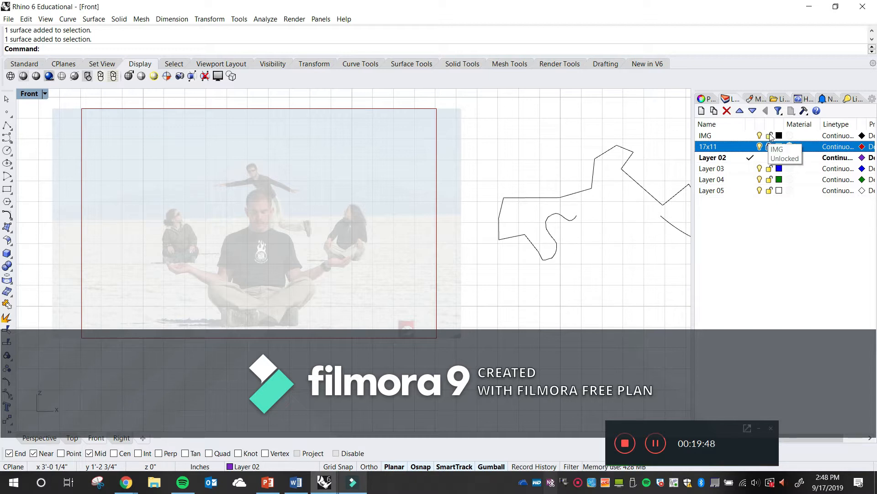
click(770, 135)
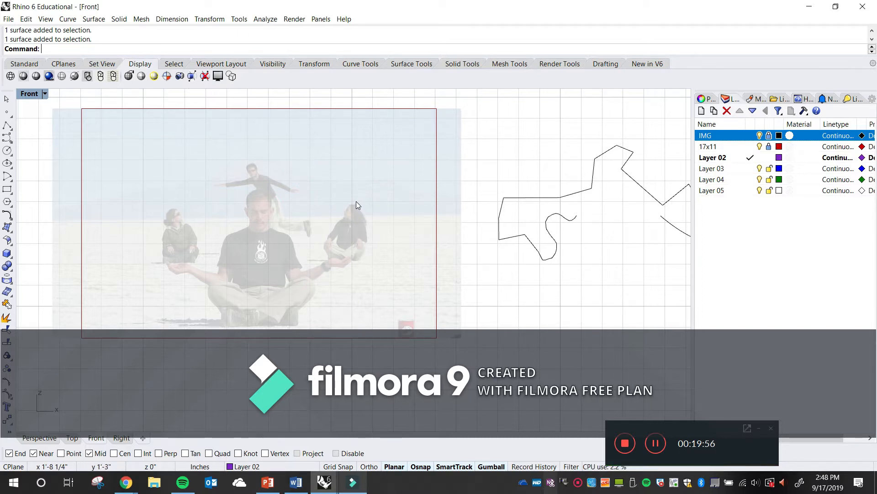
- Rename Layer 02 as L1
right_drag(197, 188, 242, 216)
right_drag(530, 180, 520, 157)
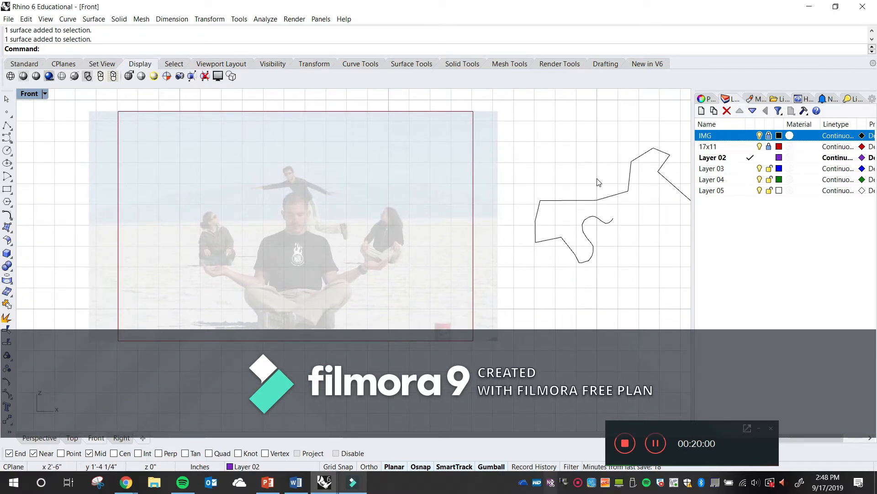
click(725, 159)
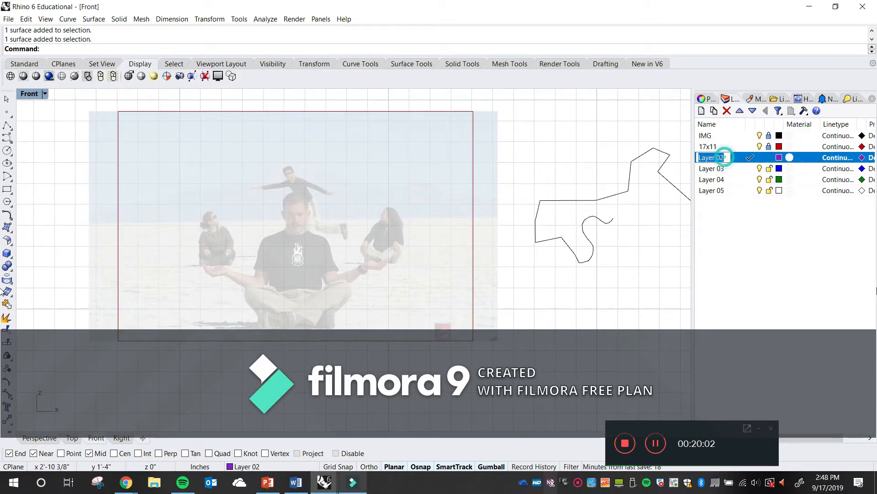
text(L1)
key(Return)
click(719, 158)
text(L1)
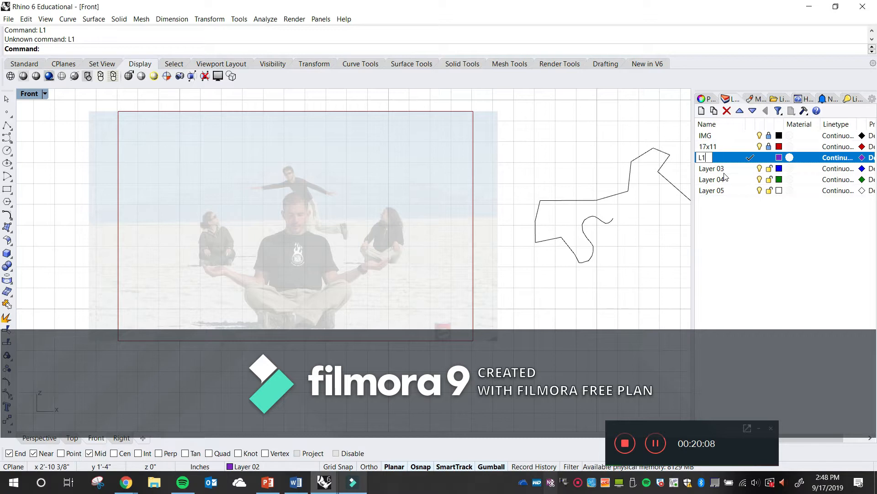
key(Return)
- Set the L1 layer's color to pink with RGB 237, 15, 119
click(779, 158)
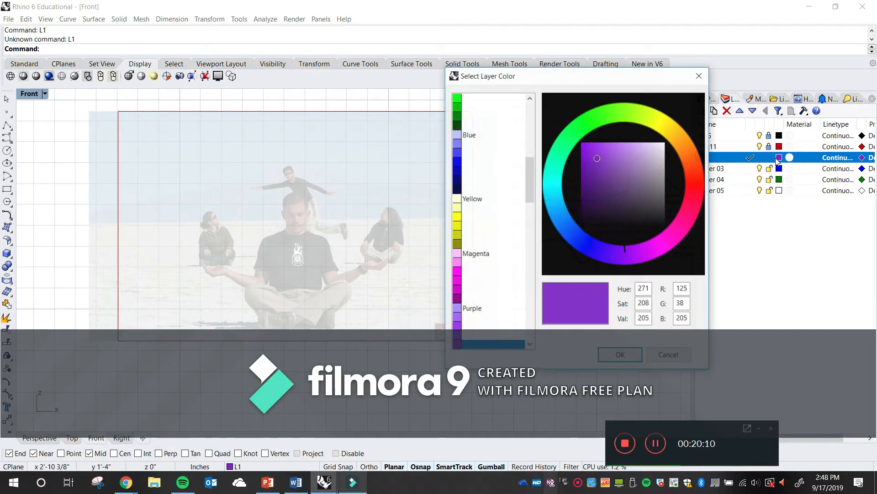
click(689, 219)
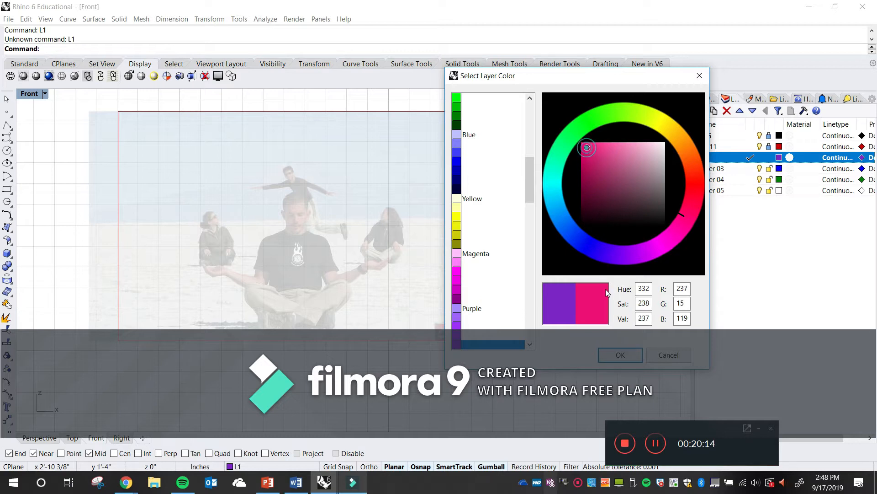
click(620, 355)
- Set Layer 03's color to violet with RGB 120, 0, 255
click(780, 168)
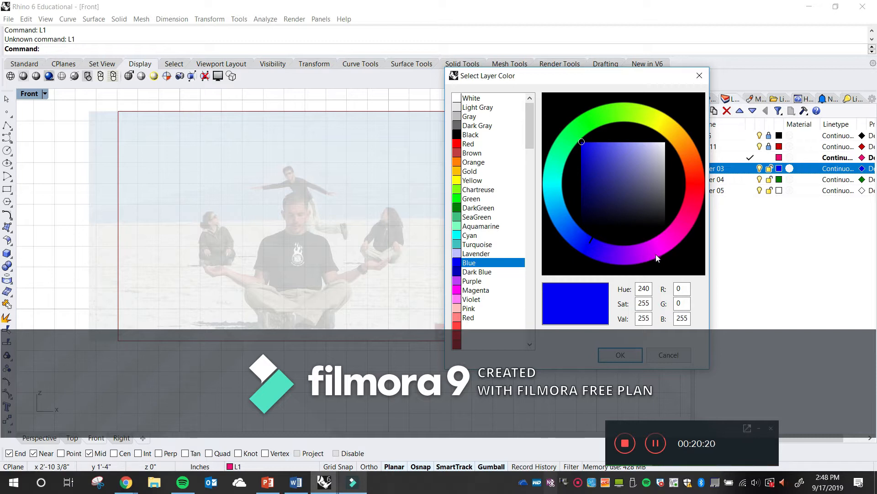
click(622, 260)
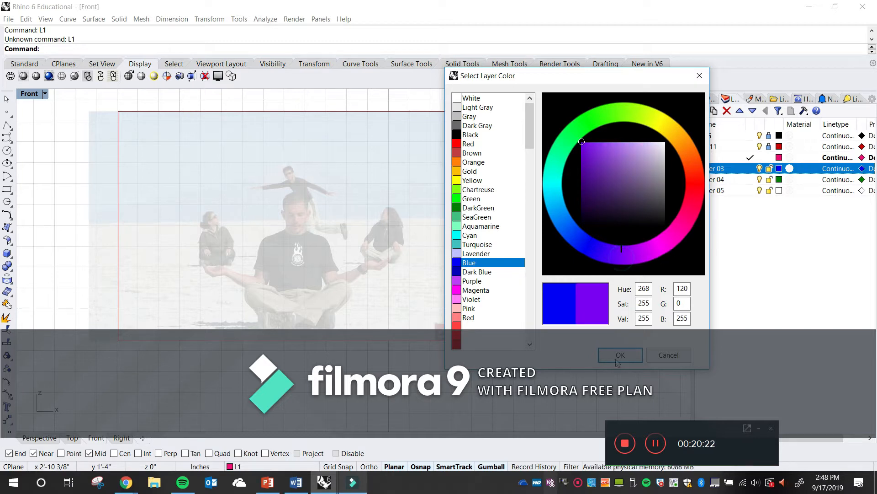
click(620, 356)
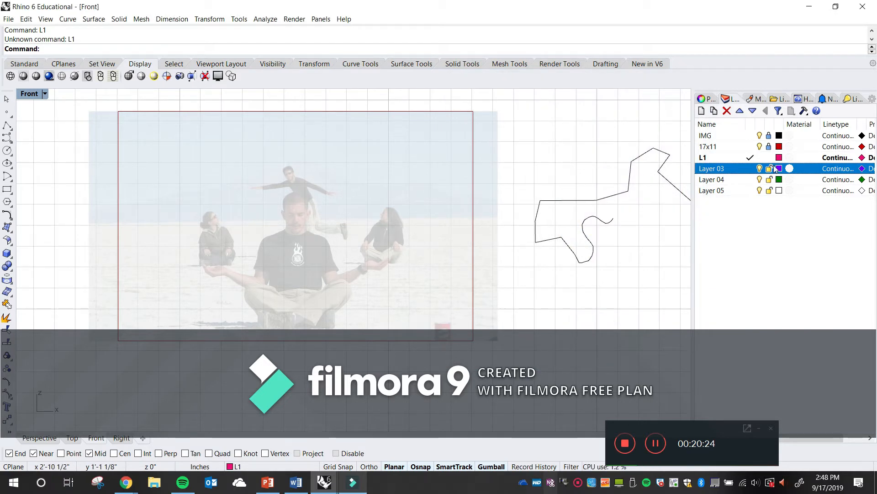
- Set Layer 04's color to blue
click(780, 181)
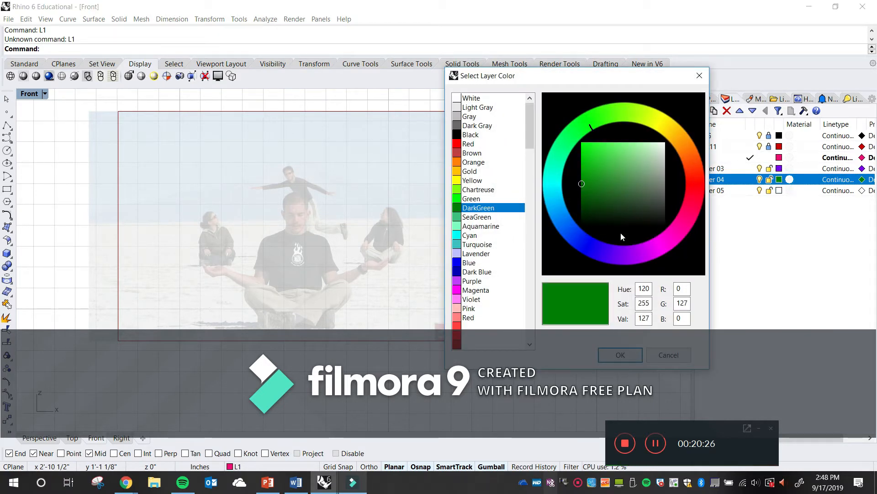
click(582, 248)
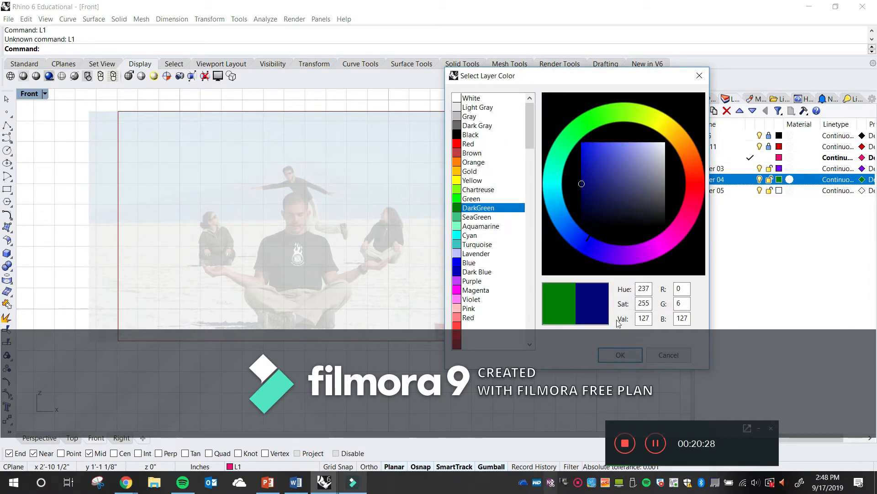
click(581, 143)
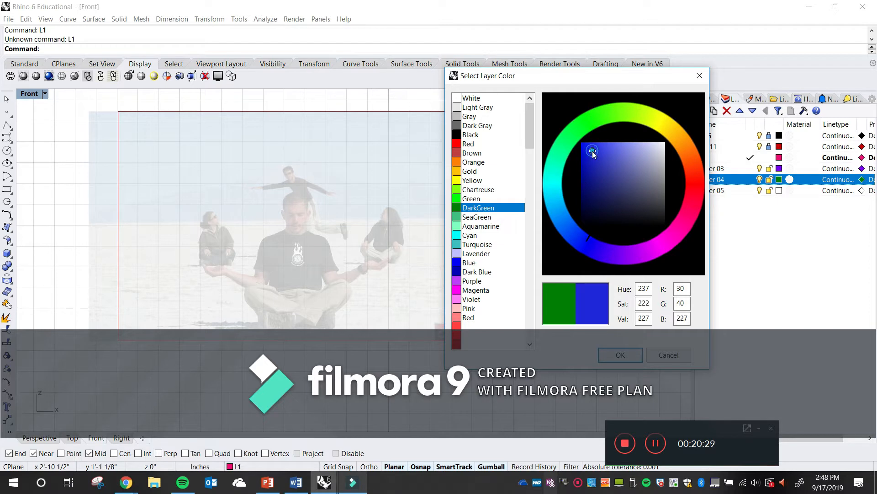
click(620, 355)
- Set Layer 05's color to light blue with RGB 0, 198, 255
click(780, 191)
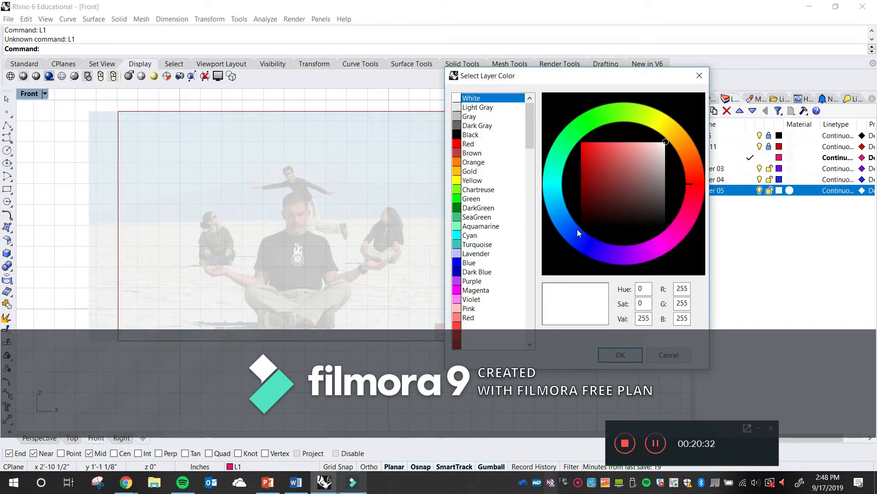
click(550, 201)
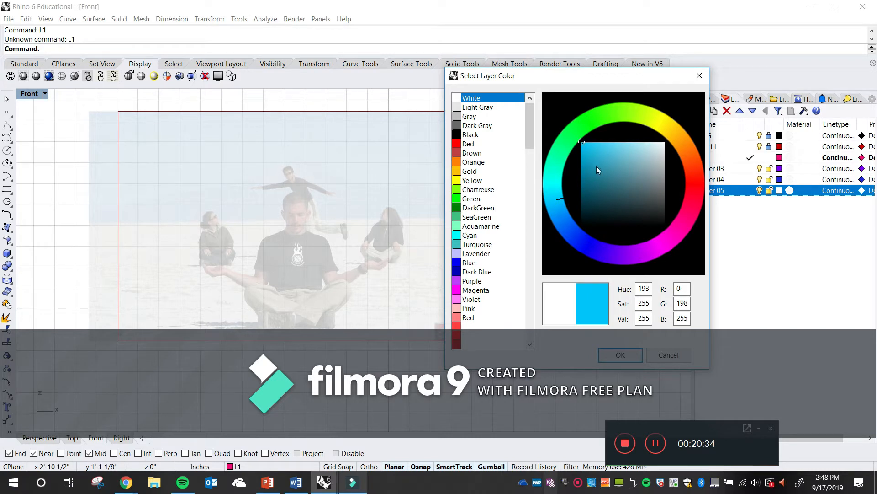
click(622, 356)
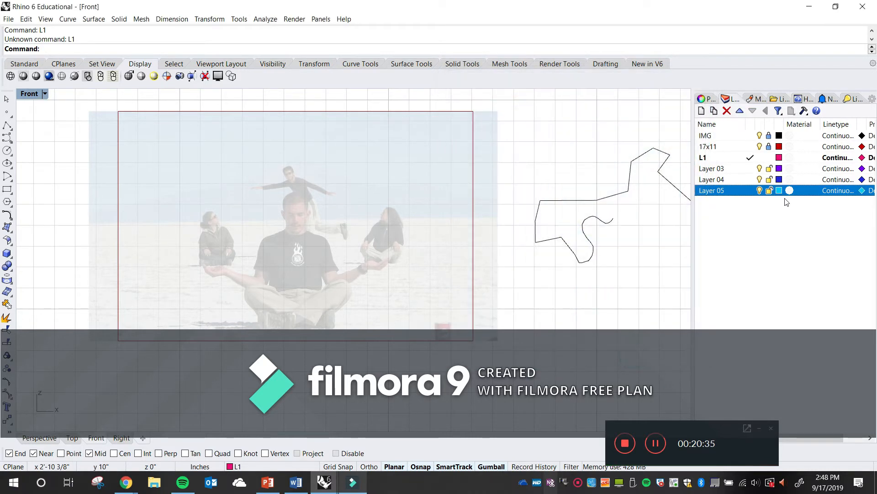
- Rename Layer 03 as L2 and Layer 04 as L3
click(714, 158)
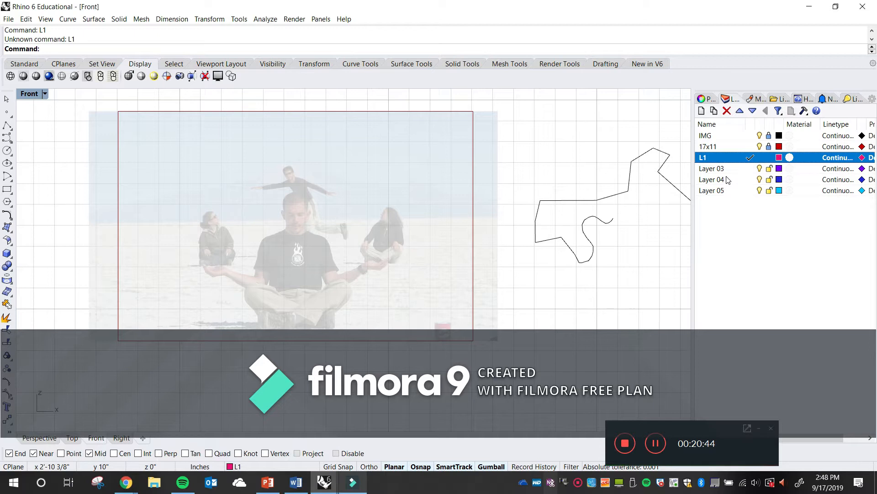
click(716, 169)
click(720, 167)
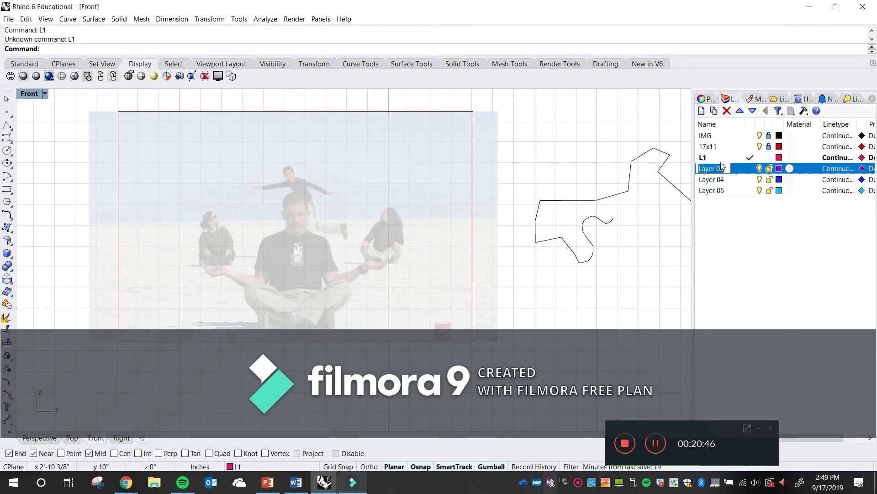
text(L2)
key(Return)
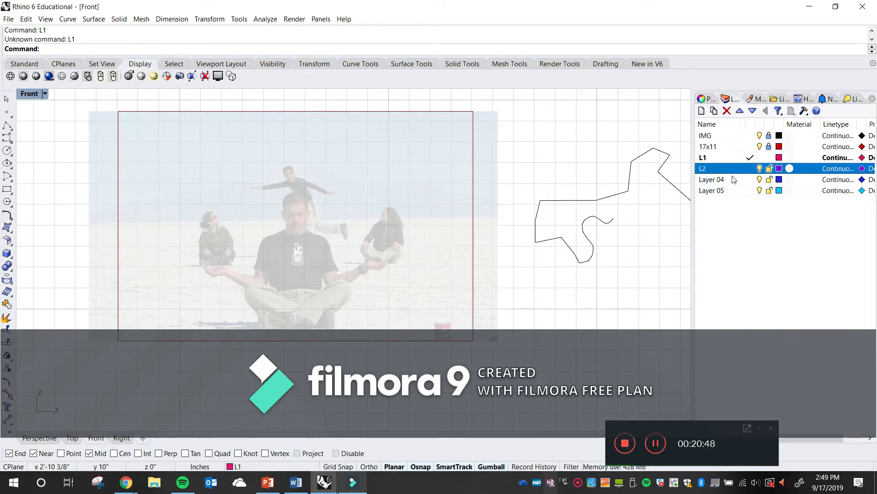
click(716, 180)
click(714, 181)
text(L3)
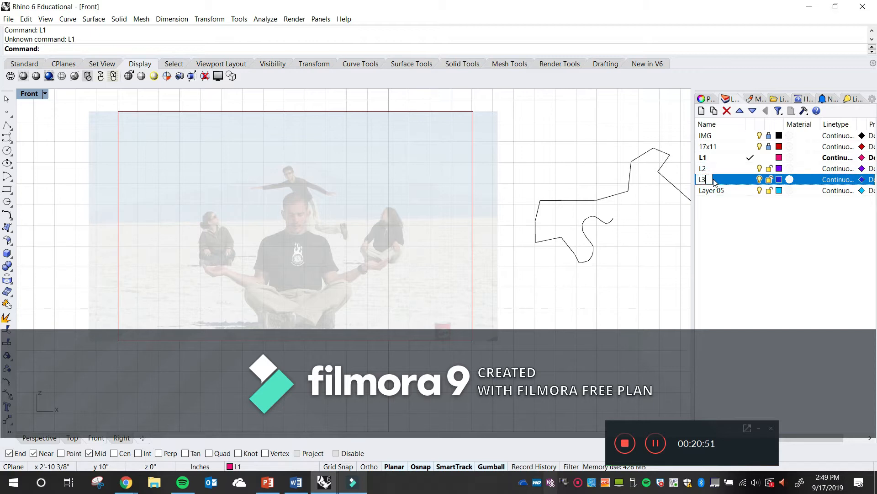
key(Return)
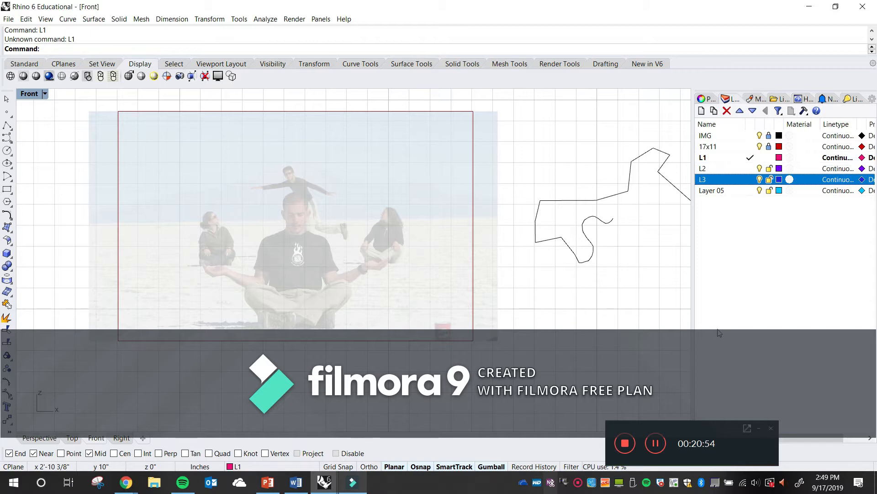
- Start an InterpCrv curve on the L1 layer at the top of the central man's head and trace the crown's left curve
right_drag(289, 243, 305, 251)
scroll(385, 224, up, 6)
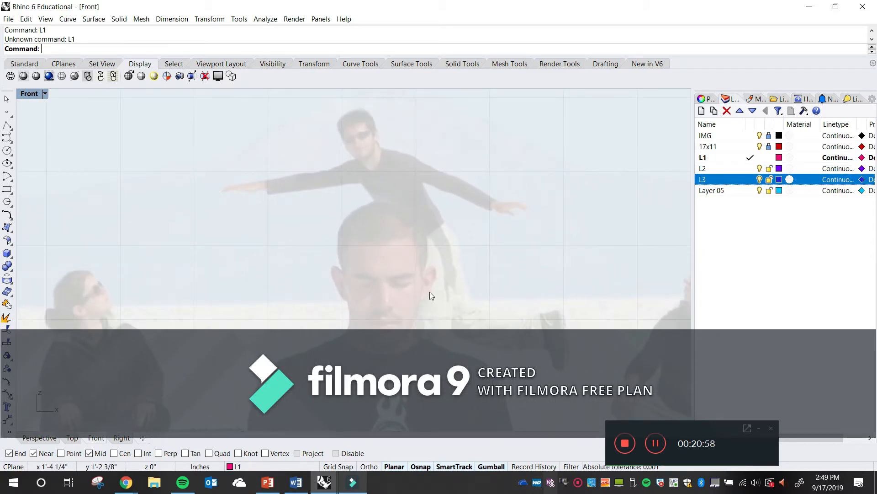
scroll(429, 292, up, 5)
scroll(463, 233, up, 3)
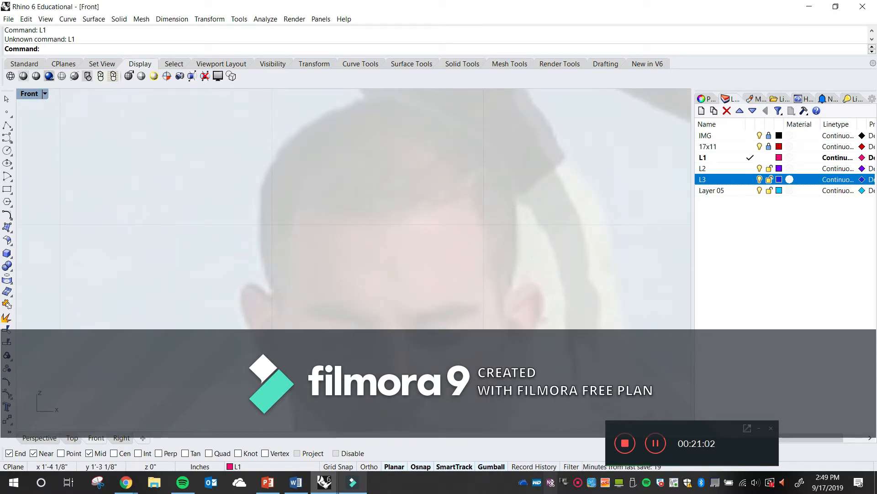
text(Iter)
key(Down)
key(Down)
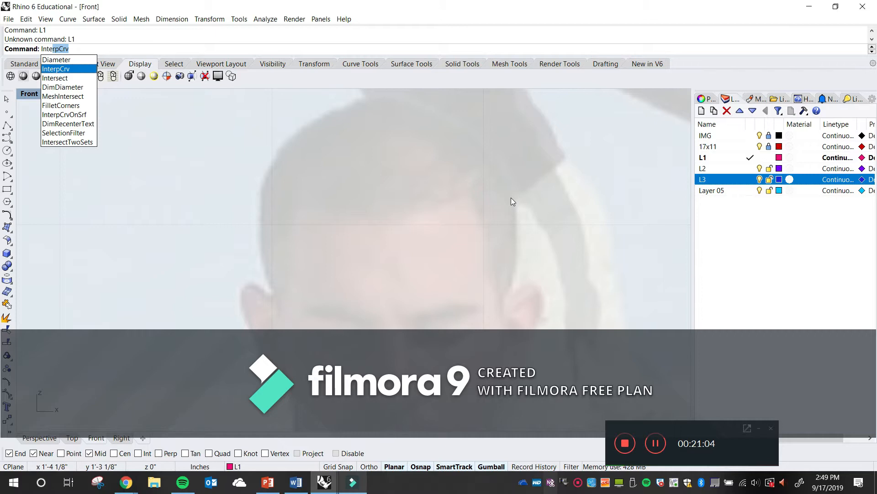
key(Return)
scroll(360, 122, up, 4)
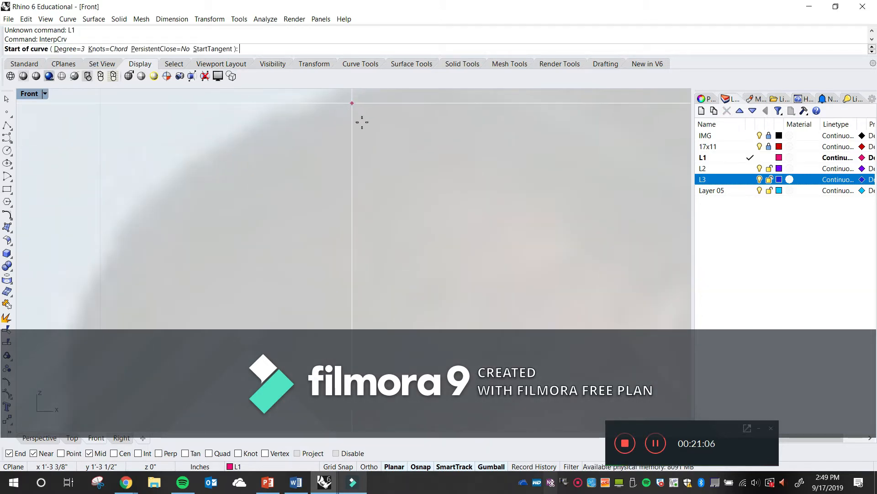
click(350, 133)
click(238, 177)
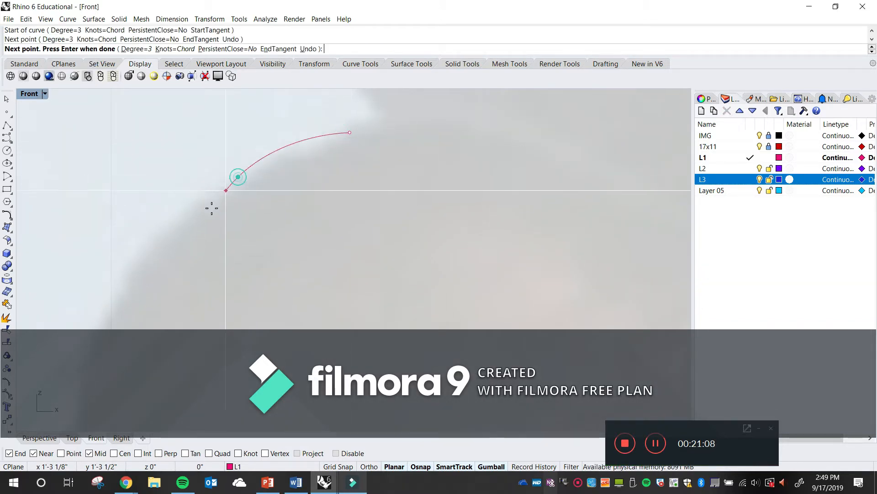
click(140, 262)
- Continue the curve down the left side of the man's hair to just above the ear
scroll(128, 245, up, 4)
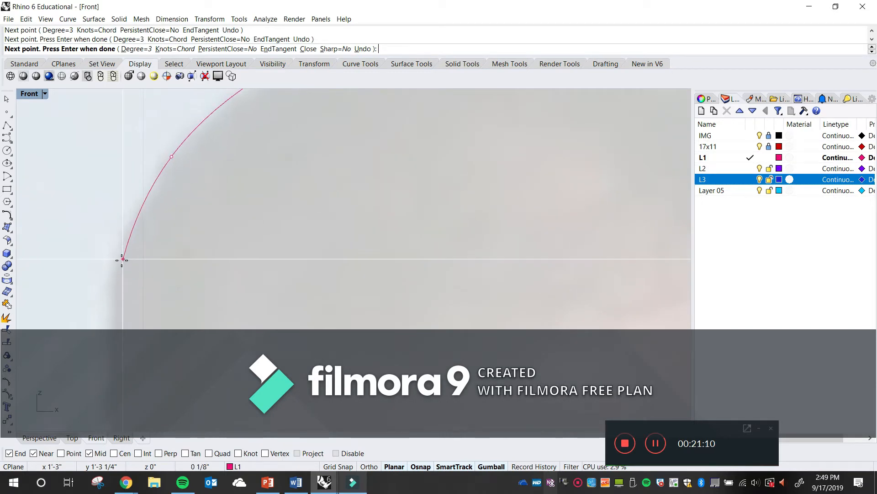
click(117, 261)
click(109, 346)
scroll(109, 346, up, 4)
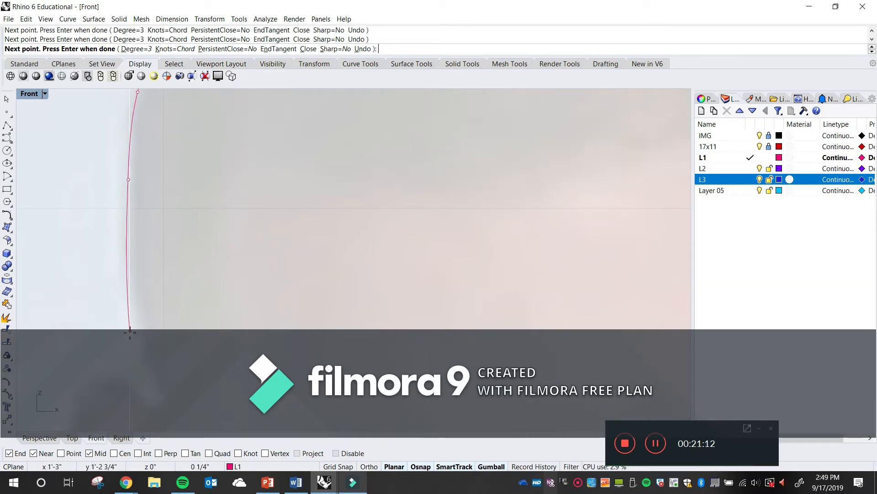
click(159, 384)
click(171, 400)
right_drag(173, 399, 176, 230)
click(231, 289)
click(242, 346)
click(210, 382)
right_drag(132, 349, 133, 224)
scroll(201, 270, down, 2)
scroll(142, 330, down, 4)
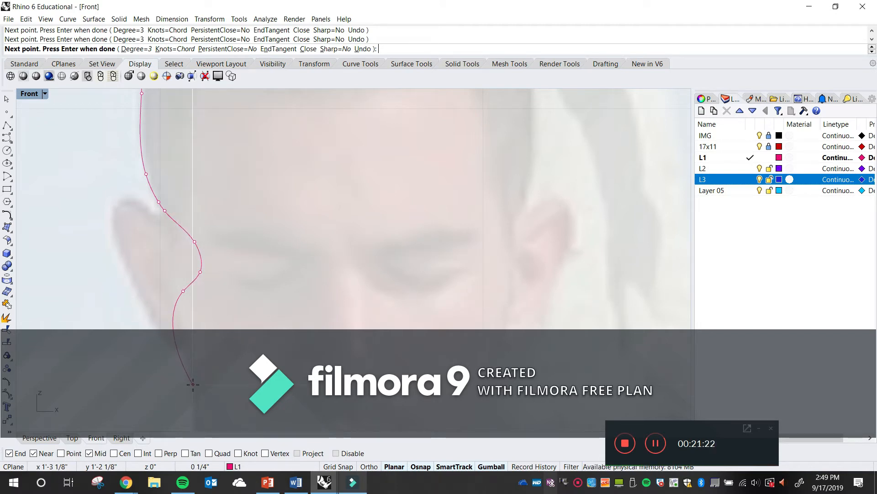
key(ctrl+z)
key(ctrl+z)
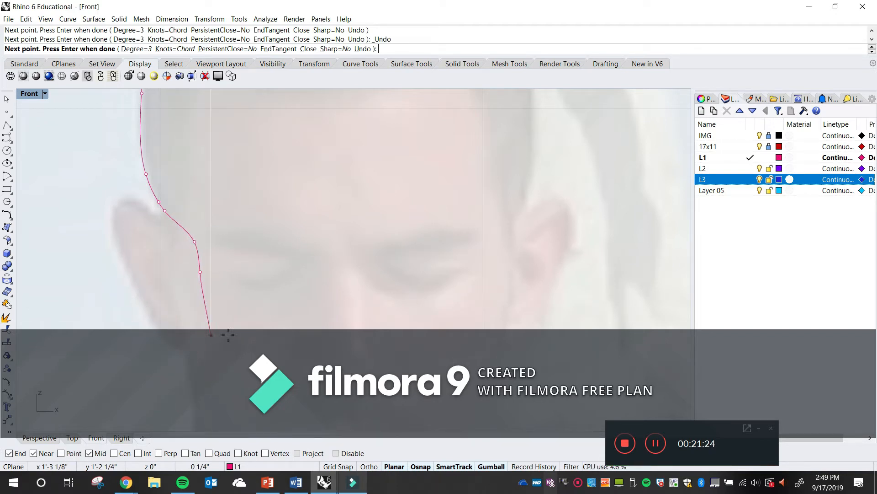
key(ctrl+z)
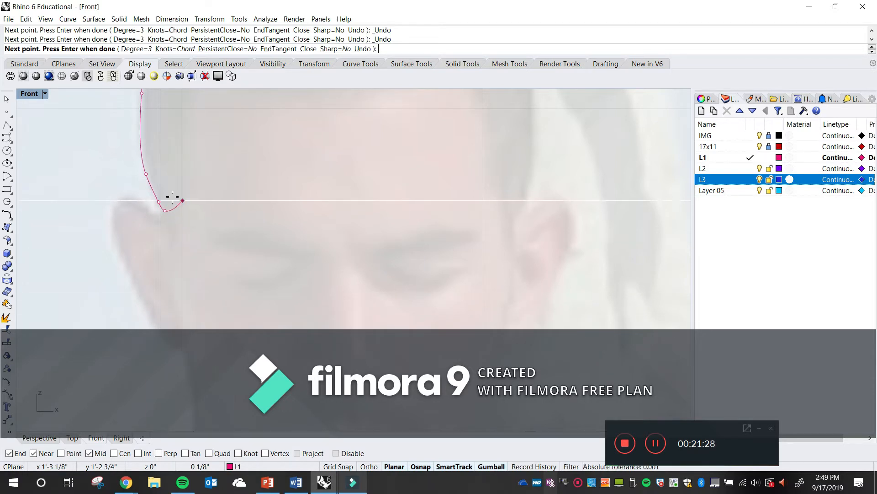
- Continue the curve around the small notch between the hair and the top of the left ear
scroll(148, 207, up, 7)
scroll(231, 297, up, 6)
scroll(322, 297, down, 6)
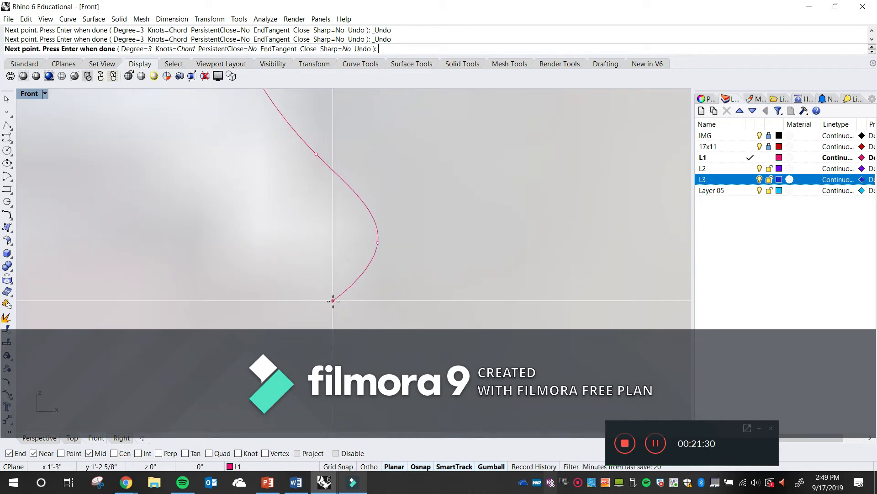
click(354, 307)
click(292, 315)
click(248, 281)
click(226, 221)
click(169, 149)
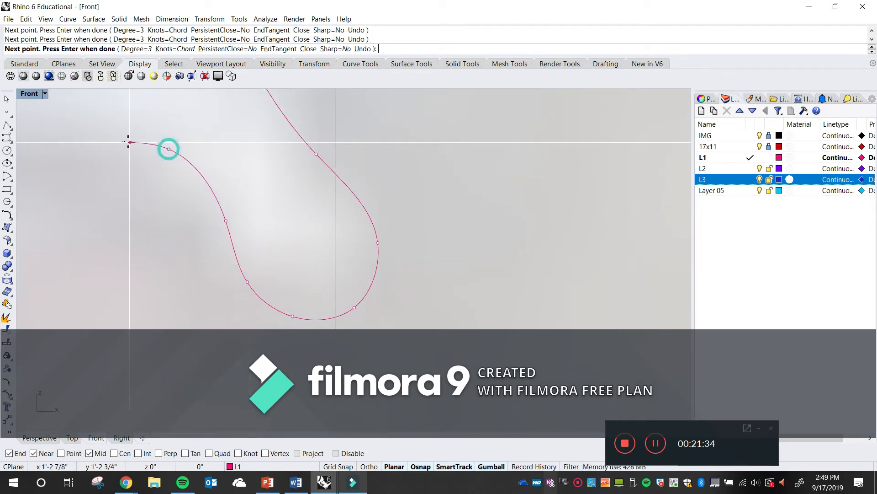
click(107, 131)
- Trace the curve over the top of the left ear and down its outer edge
scroll(117, 147, down, 8)
right_drag(117, 147, 311, 175)
click(185, 186)
click(206, 347)
right_drag(236, 387, 210, 174)
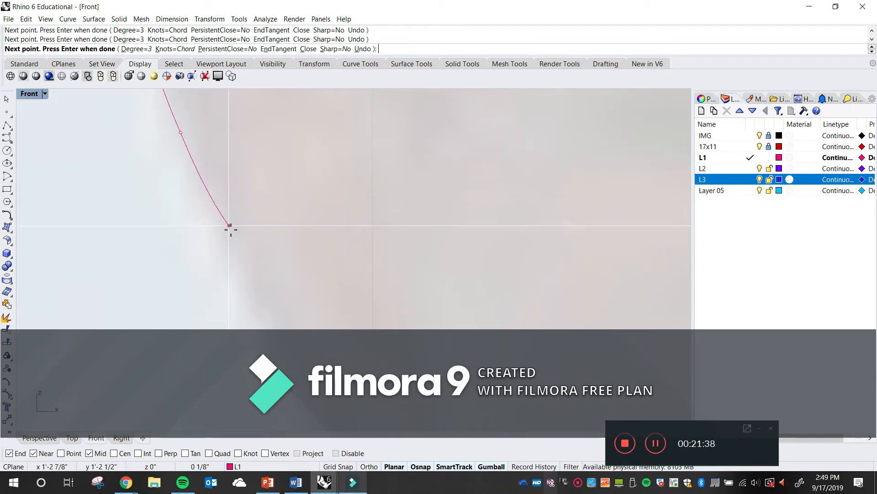
click(234, 257)
click(282, 382)
- Trace the left earlobe back to the jaw and finish the interpolated curve there
scroll(282, 382, down, 12)
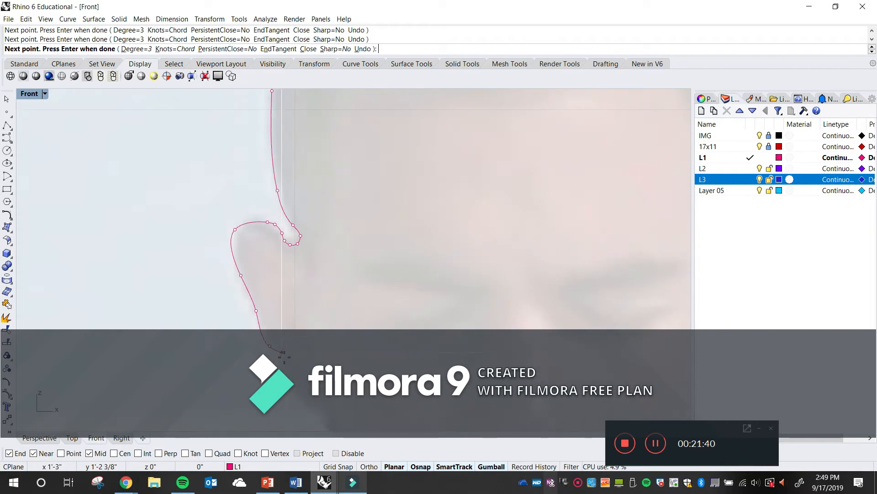
right_drag(282, 382, 230, 299)
scroll(273, 321, up, 8)
click(246, 320)
scroll(265, 335, up, 4)
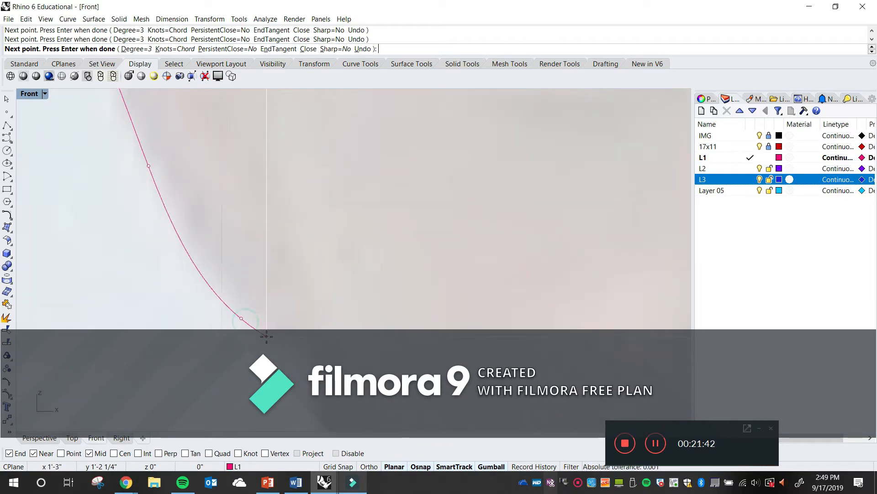
click(271, 336)
click(298, 334)
click(327, 351)
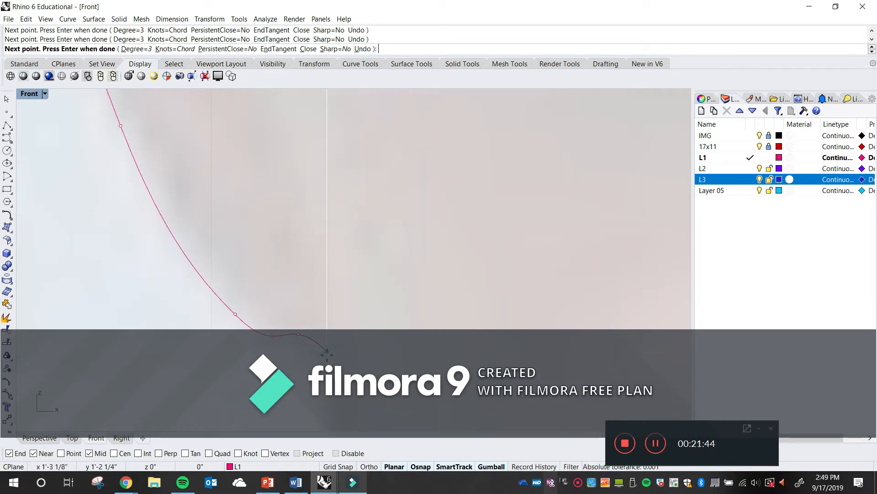
key(Return)
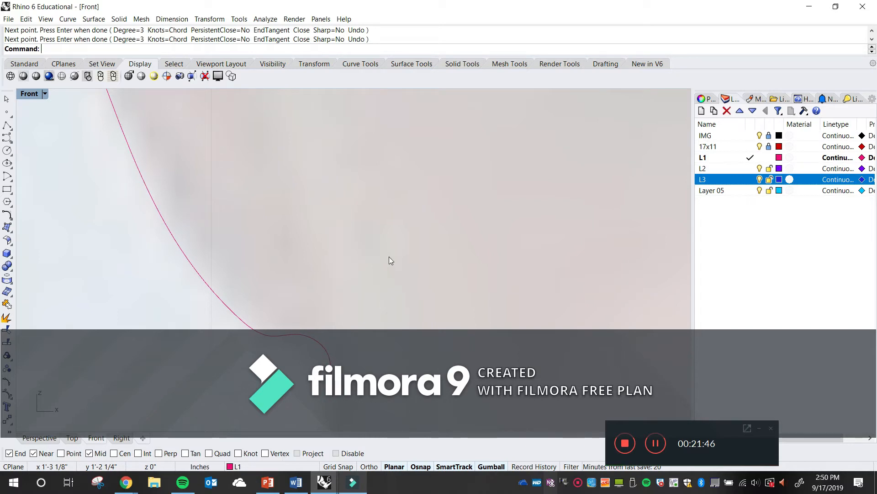
scroll(386, 238, down, 6)
scroll(403, 210, down, 3)
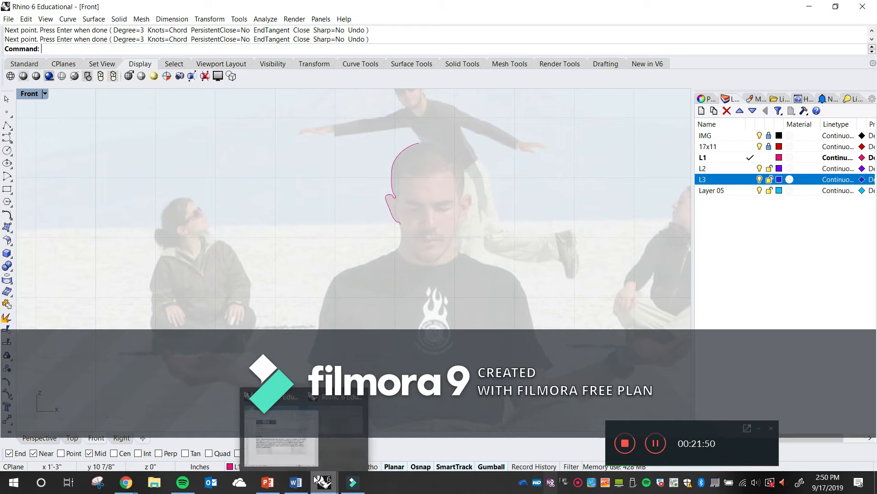
- Switch to the other open Rhino file and examine its layers and how the seated figures' outlines meet the central man's hands
mouse_move(322, 480)
click(287, 445)
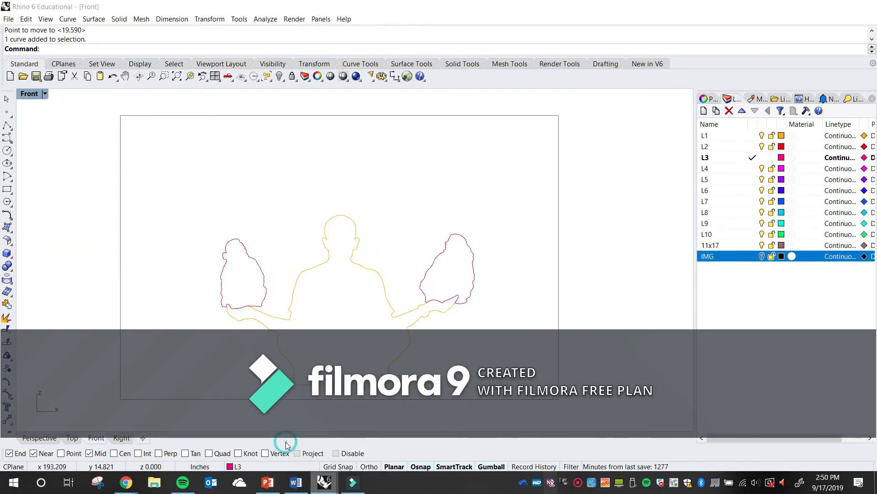
right_drag(345, 174, 349, 216)
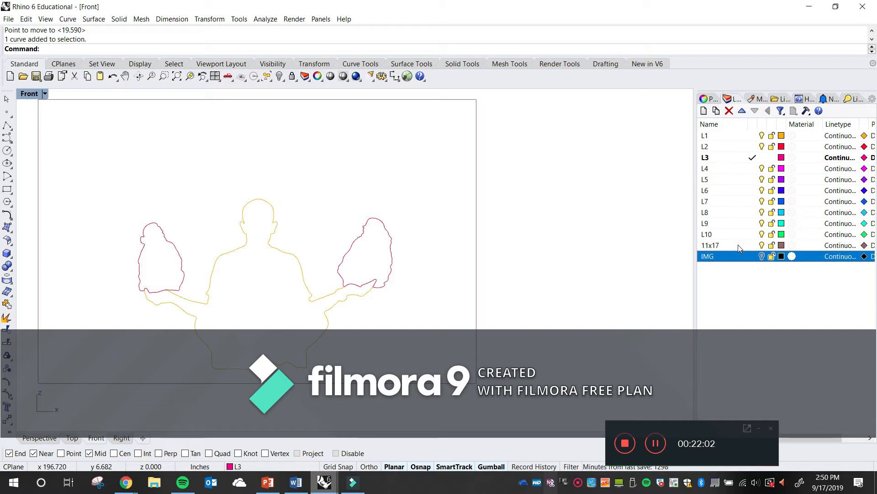
right_drag(250, 267, 296, 290)
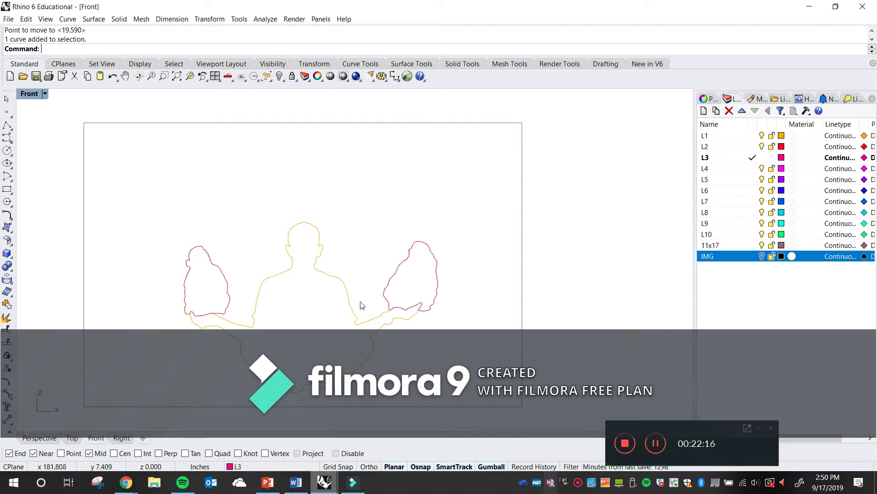
right_drag(318, 287, 340, 253)
scroll(217, 282, up, 4)
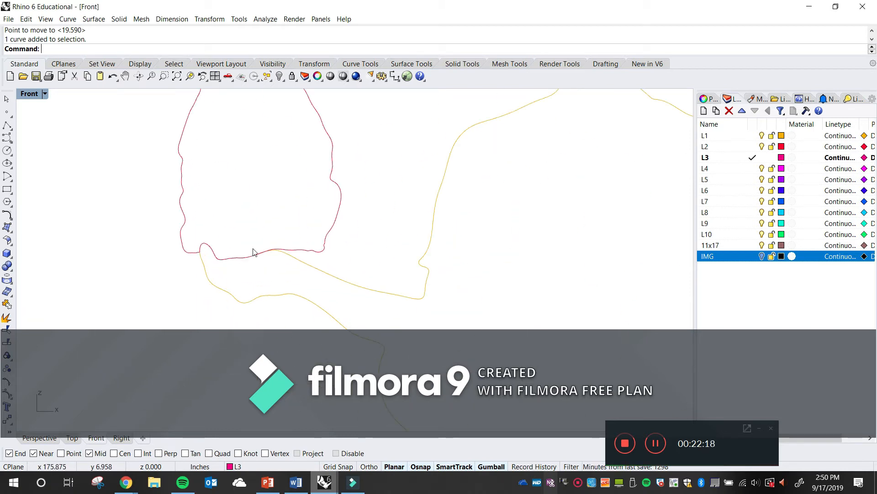
scroll(452, 302, down, 5)
scroll(319, 241, up, 6)
scroll(439, 227, down, 6)
right_drag(445, 226, 383, 307)
- Move the right seated figure's outline straight up off the hand and compare the matching edges of both outlines
click(486, 277)
scroll(483, 278, down, 3)
drag(429, 201, 429, 157)
click(362, 285)
scroll(411, 306, up, 6)
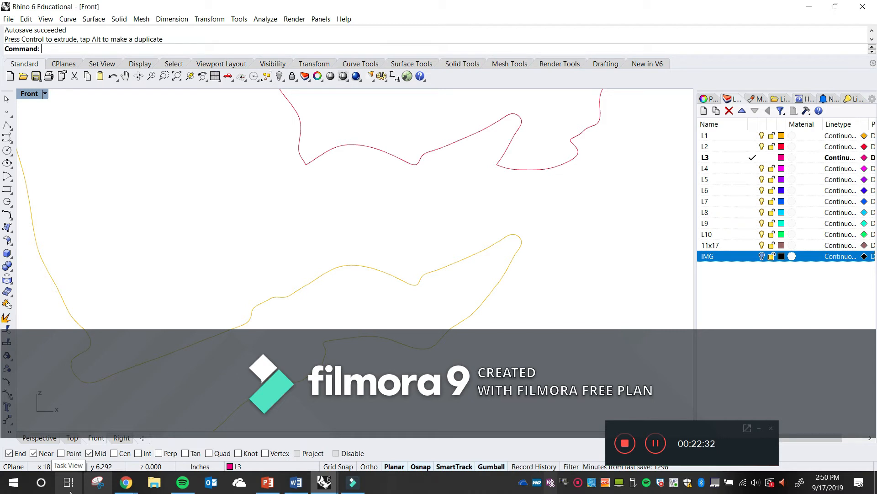
scroll(386, 180, down, 8)
right_drag(440, 203, 436, 303)
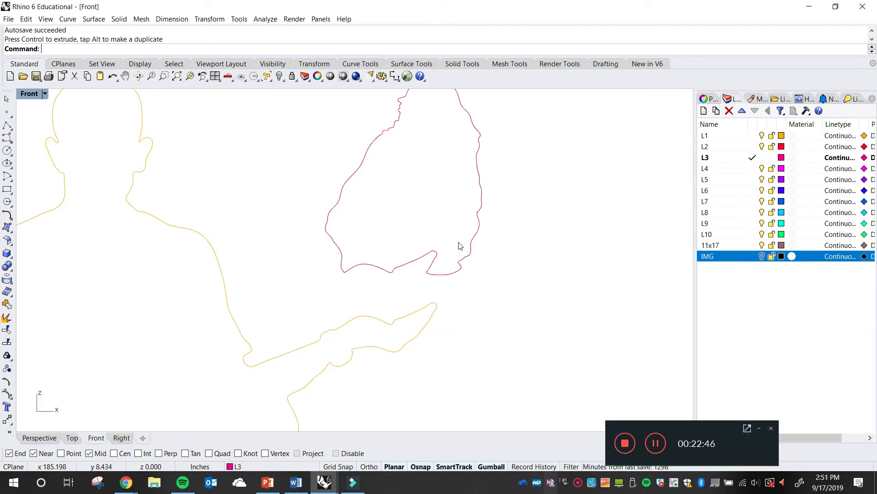
scroll(554, 262, down, 6)
mouse_move(457, 261)
right_down()
mouse_move(551, 264)
mouse_move(493, 260)
mouse_move(480, 251)
right_up()
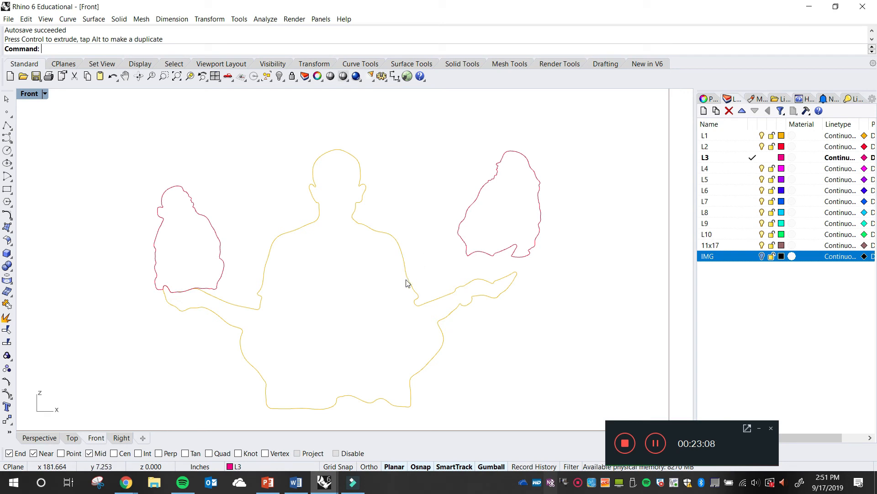
- Undo the move of the right seated figure's outline and clear the selection
key(ctrl+z)
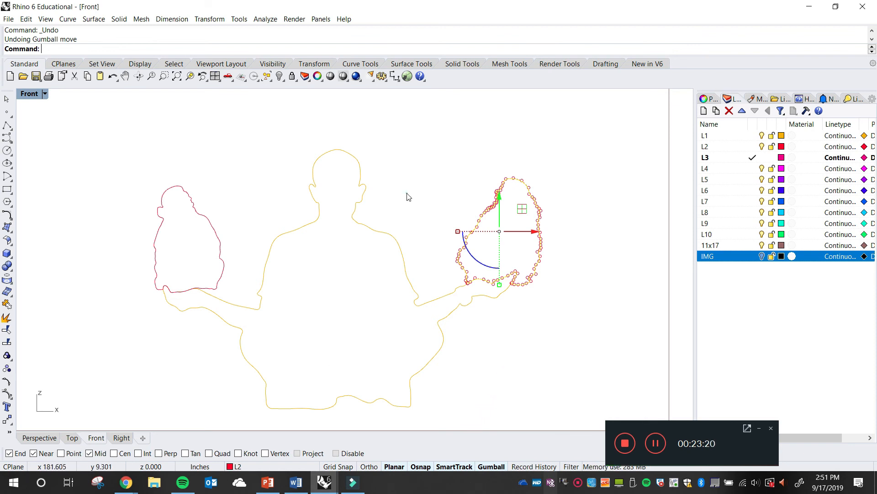
key(Escape)
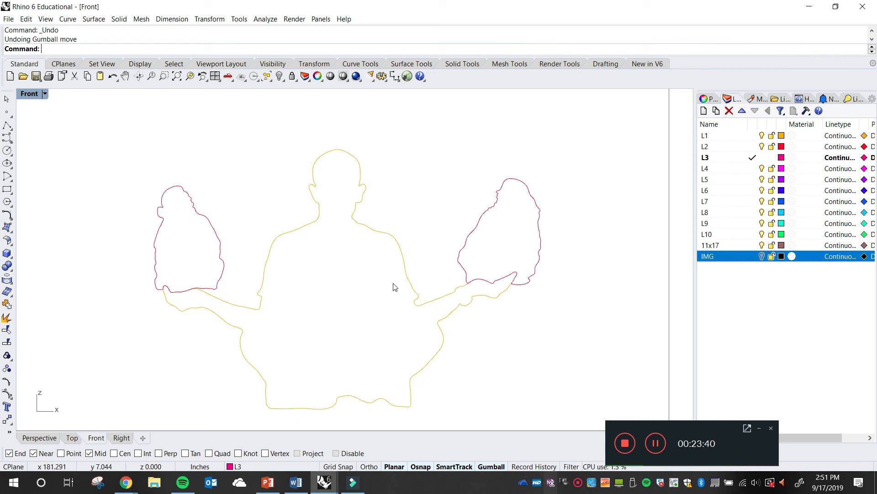
click(626, 443)
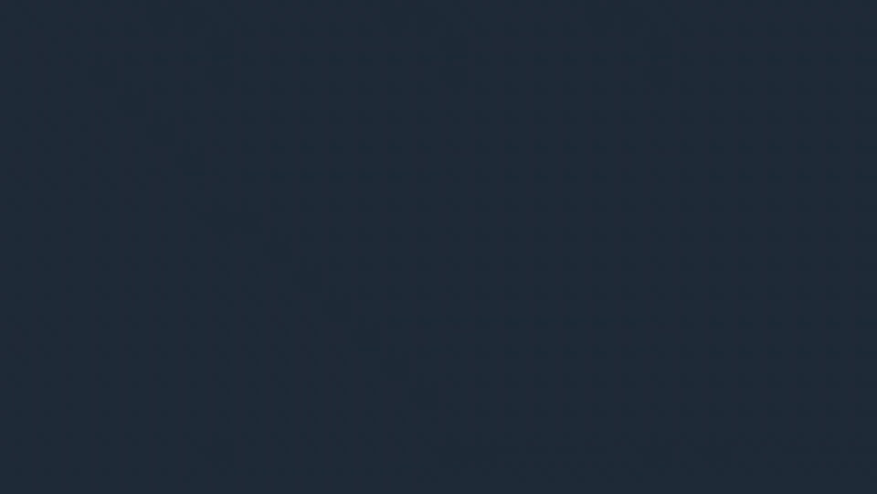